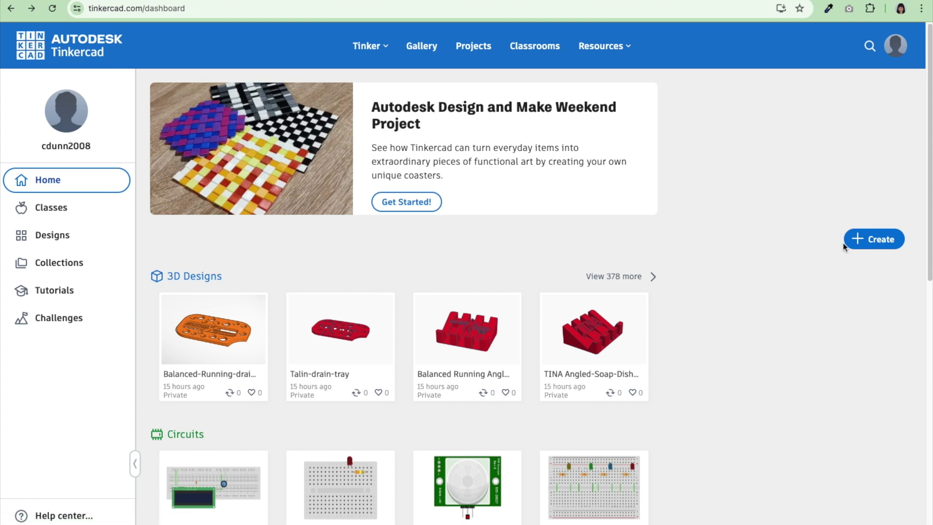
# Start a new Tinkercad 3D design and tilt the view down onto the workplane
pyautogui.click(871, 244)
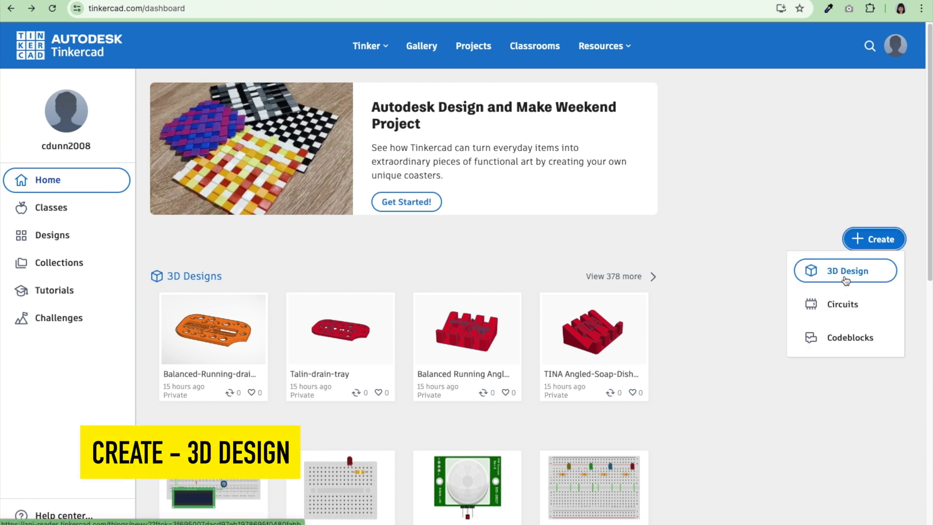
pyautogui.click(845, 276)
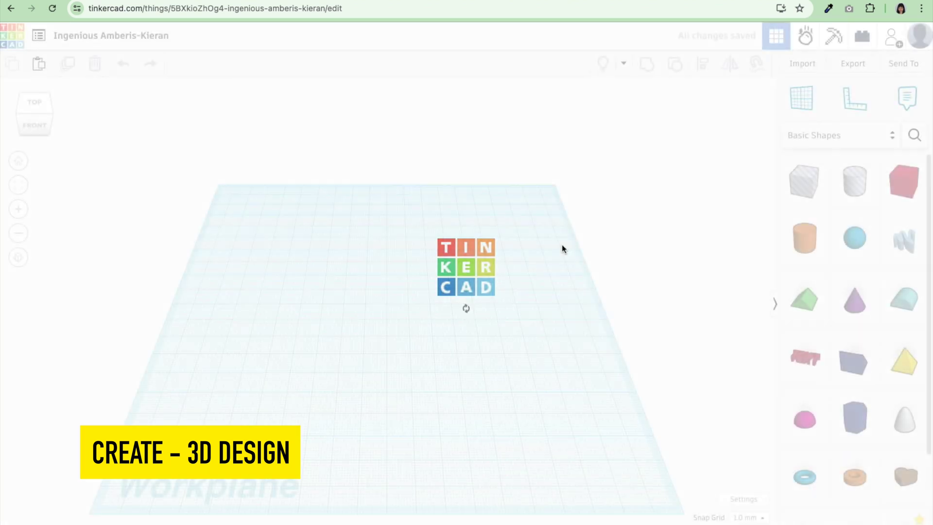
pyautogui.moveTo(557, 265); pyautogui.dragTo(555, 293, button='right')
# Place a box on the workplane and size it 70 × 40 × 2 mm
pyautogui.moveTo(903, 190); pyautogui.dragTo(369, 232)
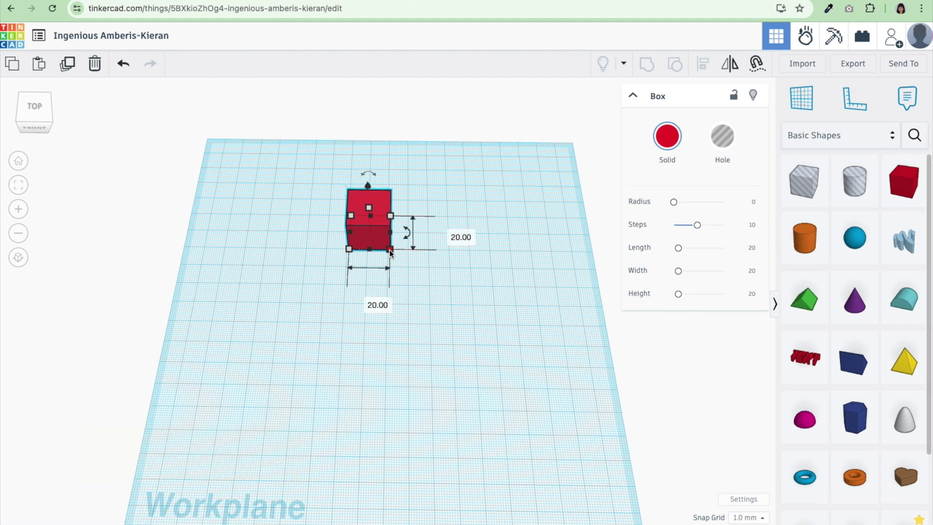
pyautogui.click(355, 300)
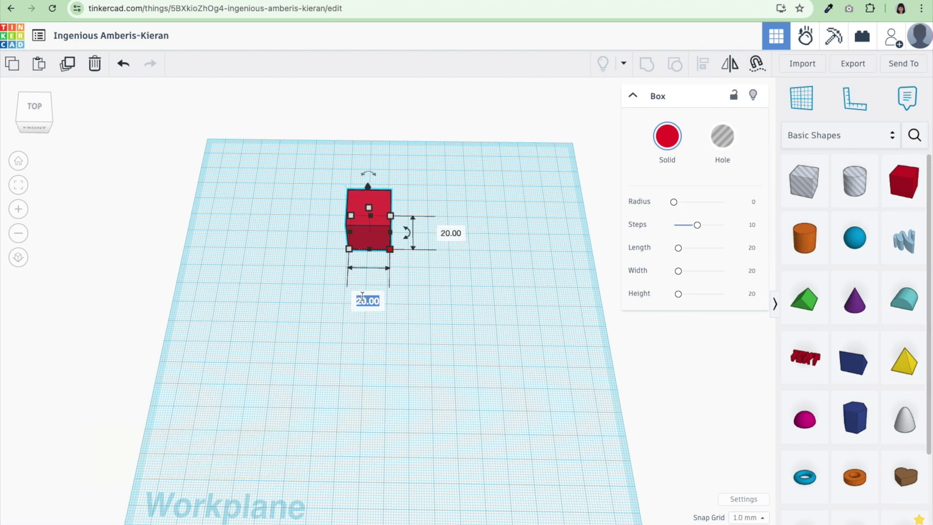
pyautogui.write('70')
pyautogui.press('Return')
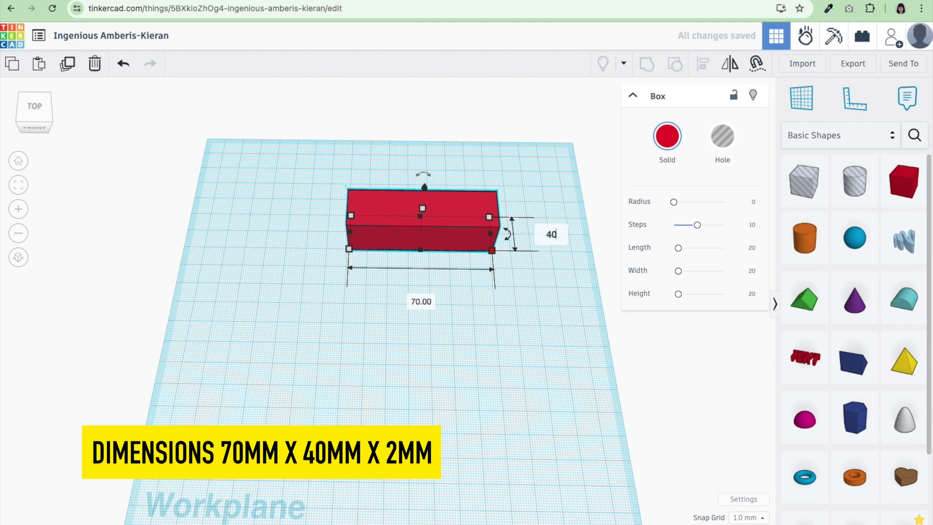
pyautogui.write('40')
pyautogui.press('Return')
pyautogui.moveTo(423, 227)
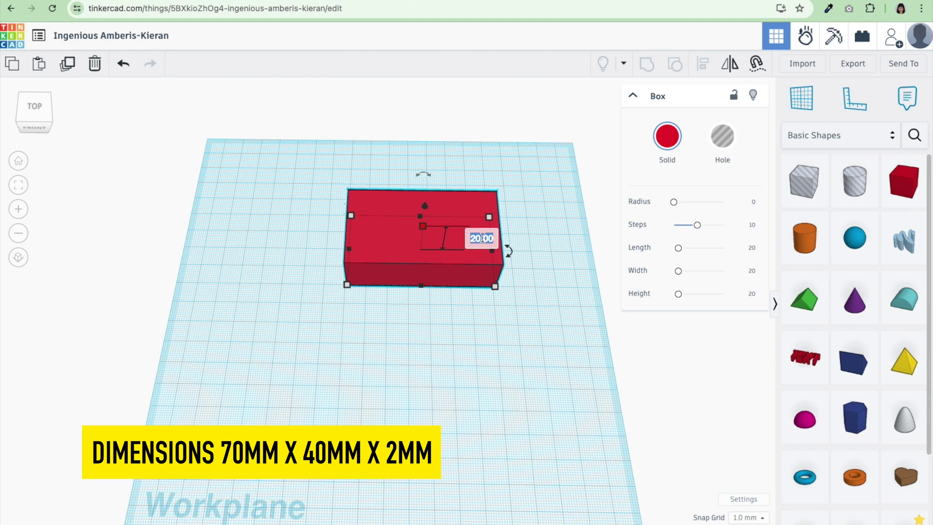
pyautogui.press('Return')
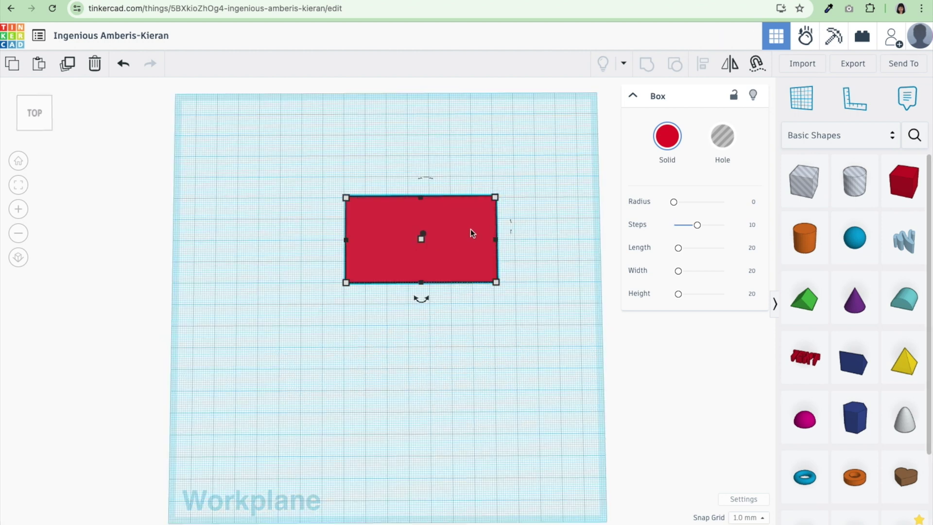
# Change the box depth from 40 to 30 mm, then reselect the box
pyautogui.moveTo(491, 282)
pyautogui.click(549, 239)
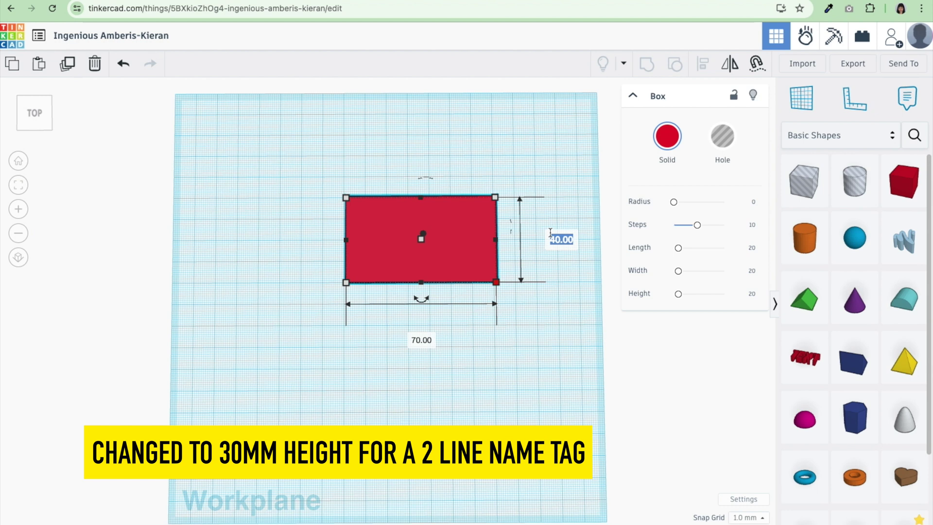
pyautogui.write('30')
pyautogui.press('Return')
pyautogui.click(537, 305)
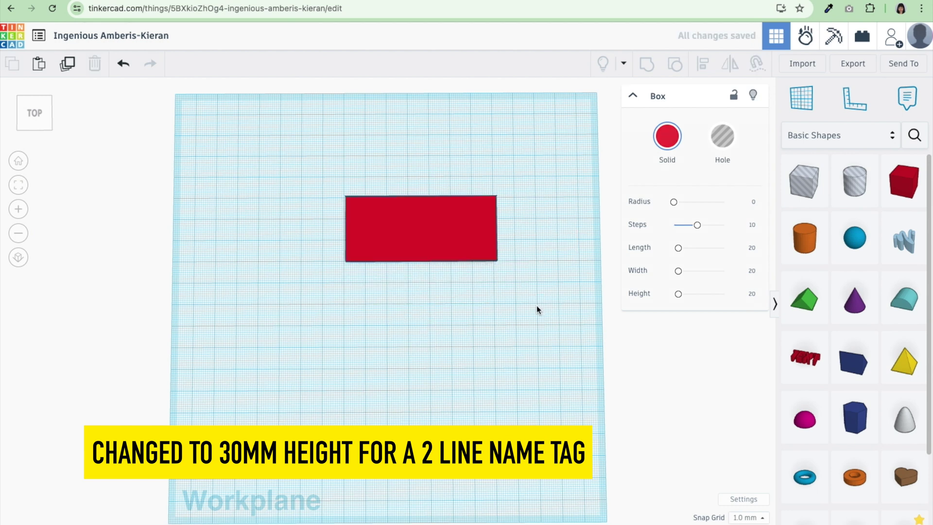
pyautogui.click(453, 242)
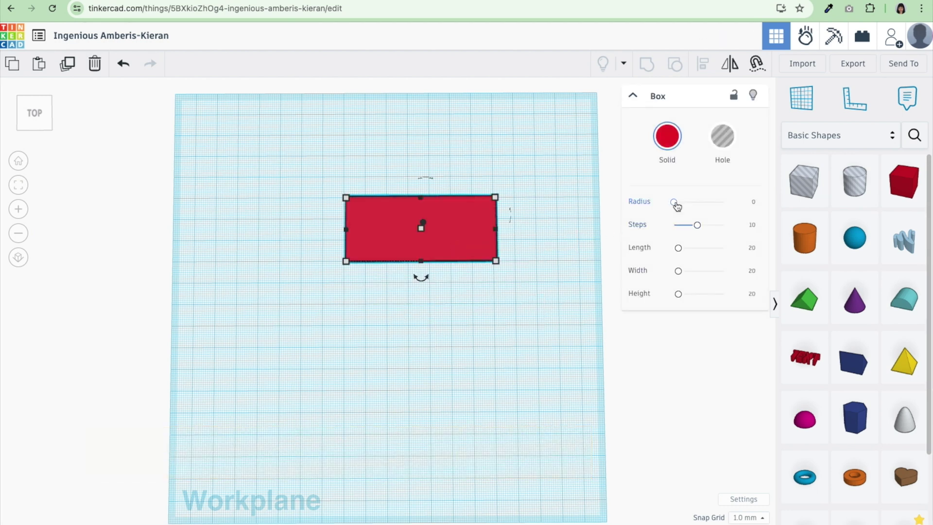
# Set the red box's Radius slider to 1 and its Steps slider to 20
pyautogui.moveTo(674, 202); pyautogui.dragTo(758, 213)
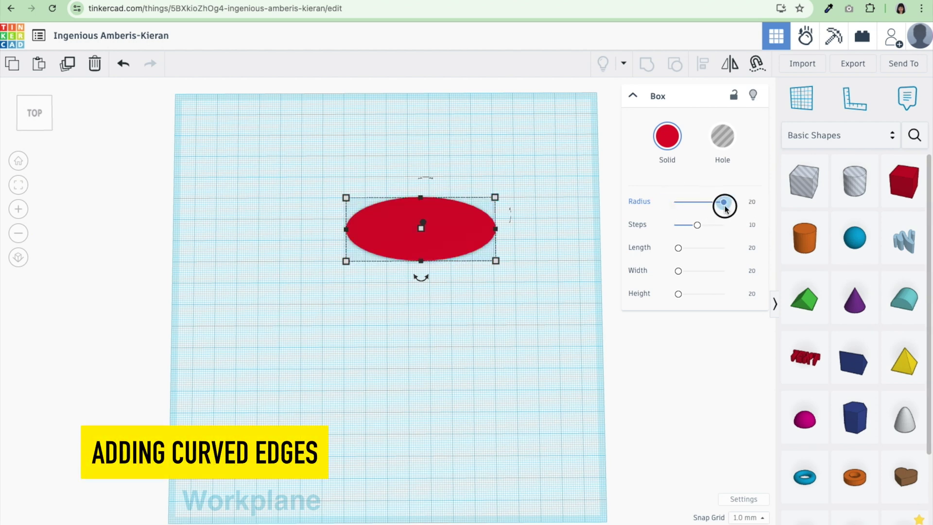
pyautogui.moveTo(724, 203); pyautogui.dragTo(678, 202)
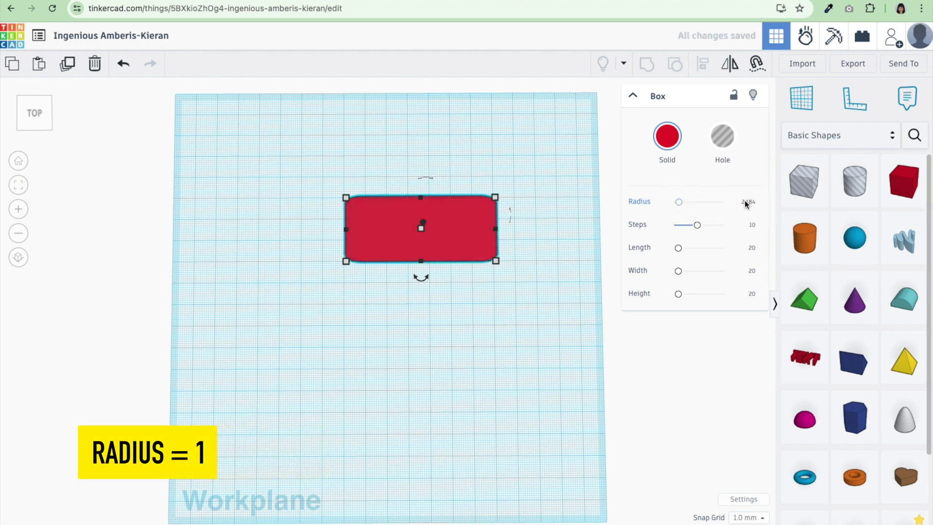
pyautogui.click(544, 229)
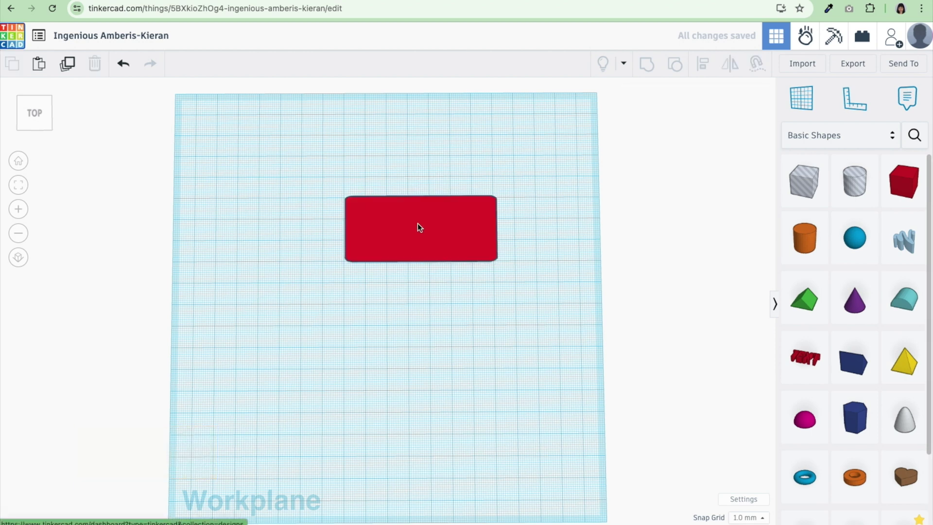
pyautogui.click(416, 230)
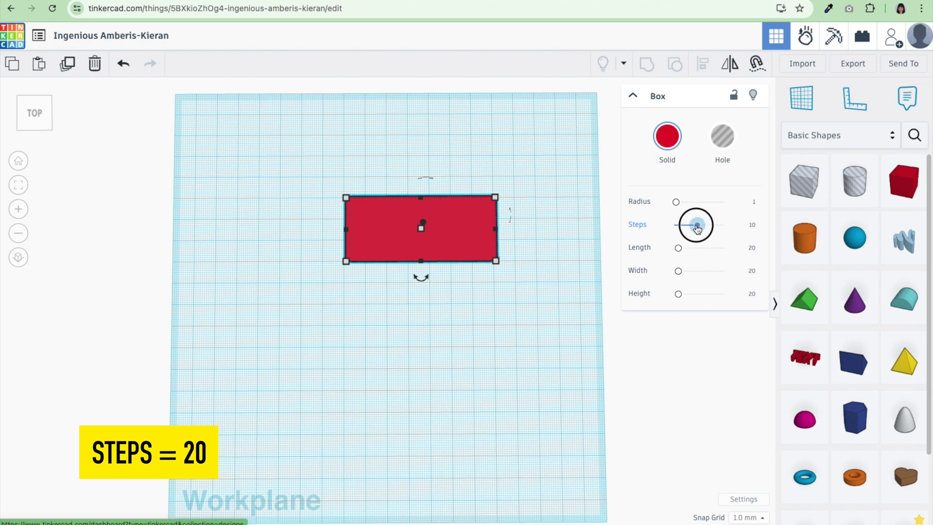
pyautogui.moveTo(697, 229); pyautogui.dragTo(738, 232)
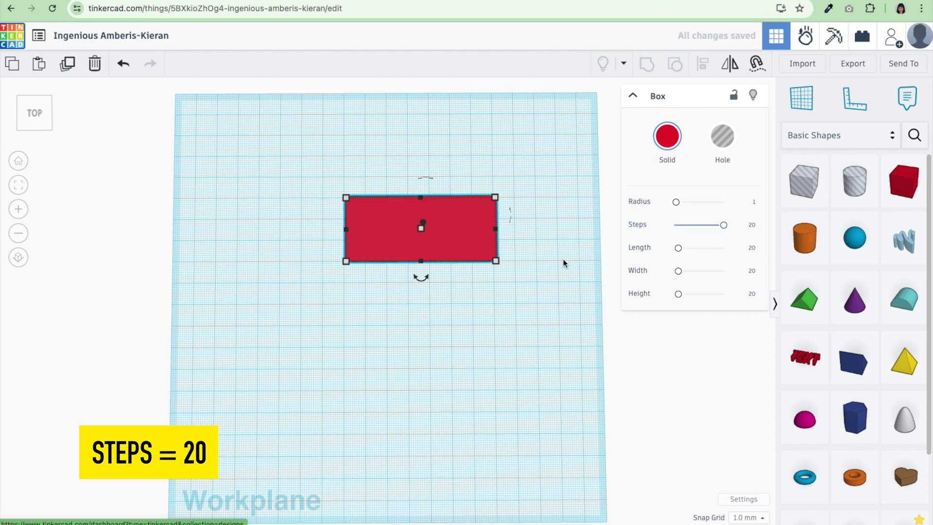
pyautogui.click(529, 281)
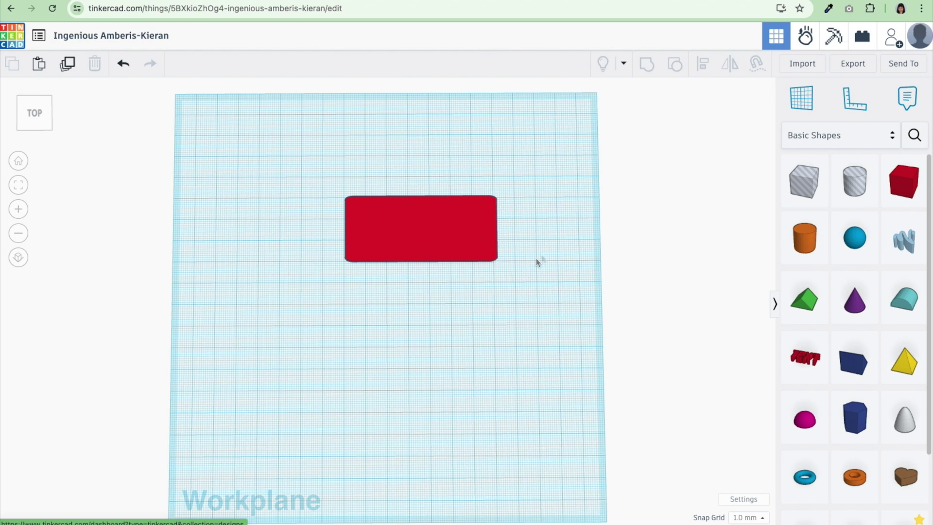
# Add a text shape reading CAROLINE below the base and shrink it to about 61 mm wide
pyautogui.click(432, 225)
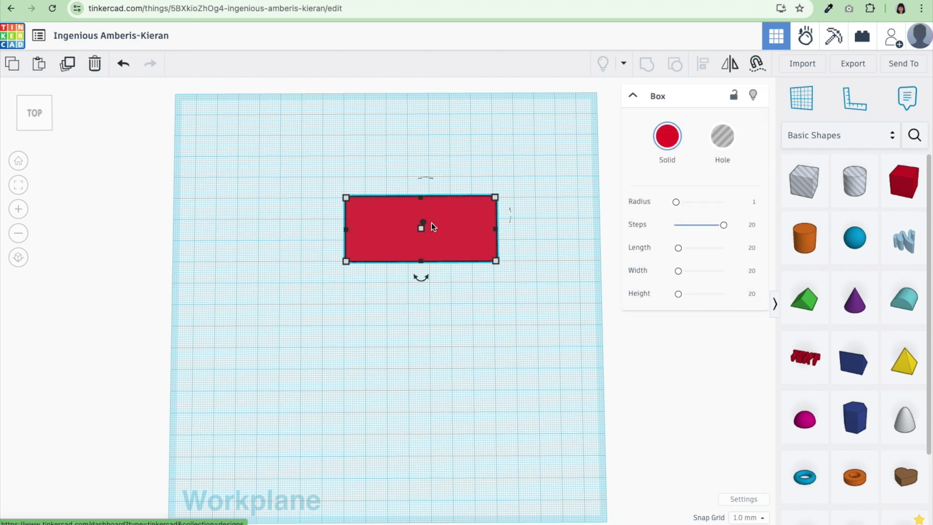
pyautogui.click(807, 364)
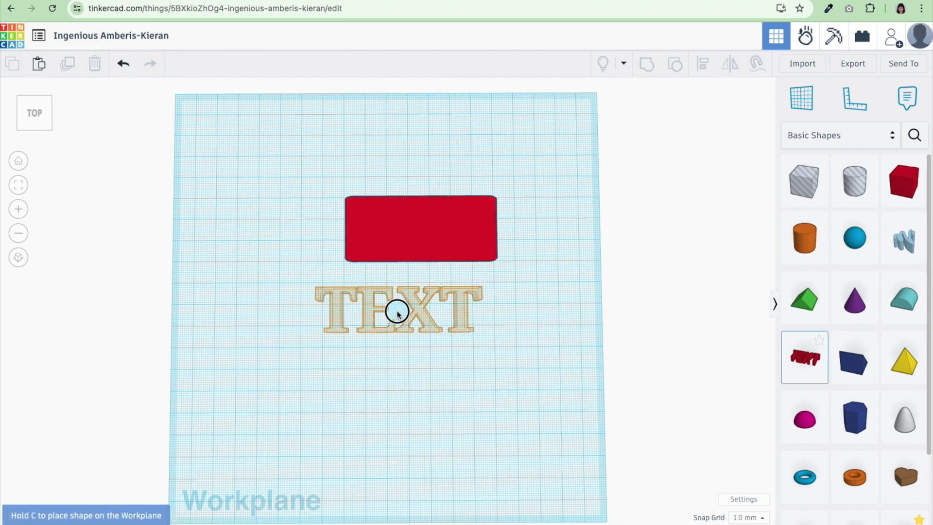
pyautogui.click(398, 309)
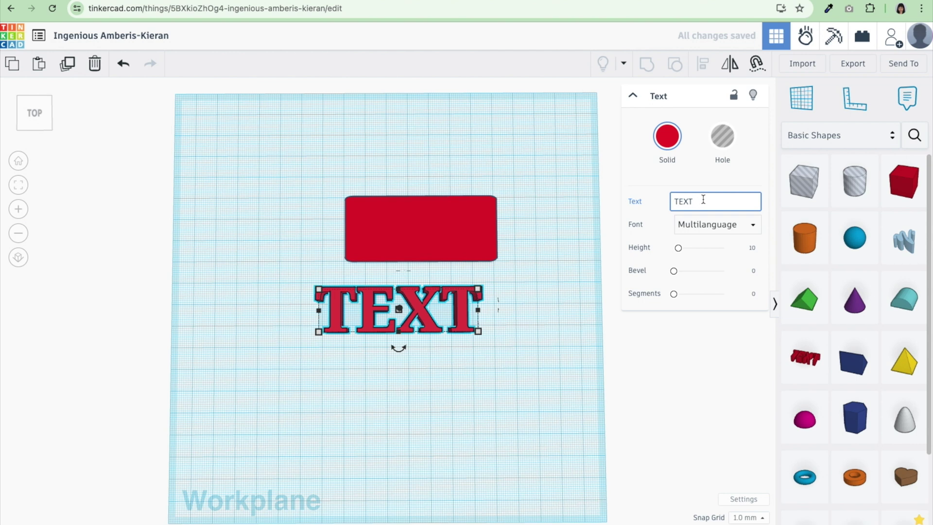
pyautogui.press('BackSpace')
pyautogui.press('BackSpace')
pyautogui.press('BackSpace')
pyautogui.press('BackSpace')
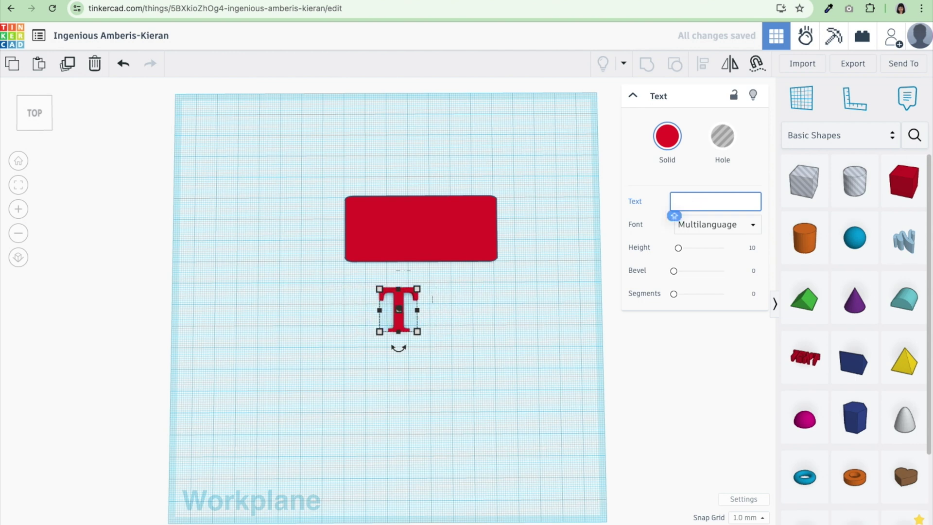
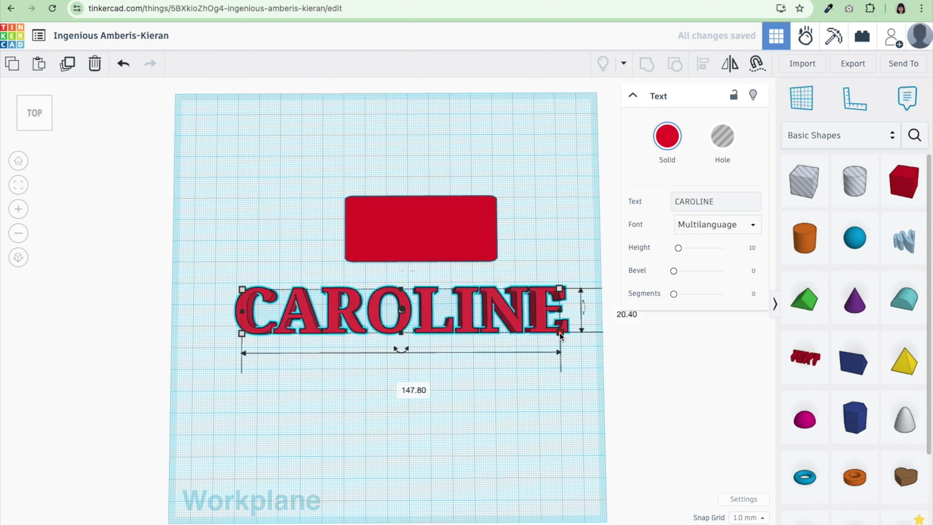
pyautogui.click(497, 330)
pyautogui.keyDown('shift'); pyautogui.moveTo(497, 331); pyautogui.dragTo(373, 305); pyautogui.keyUp('shift')
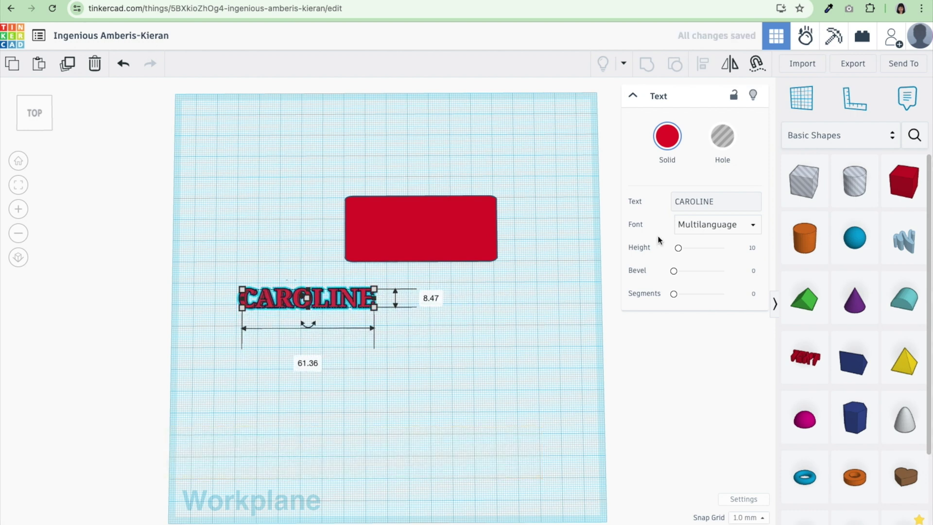
# Switch the CAROLINE text font to Sans Mono and move it onto the red base
pyautogui.click(720, 228)
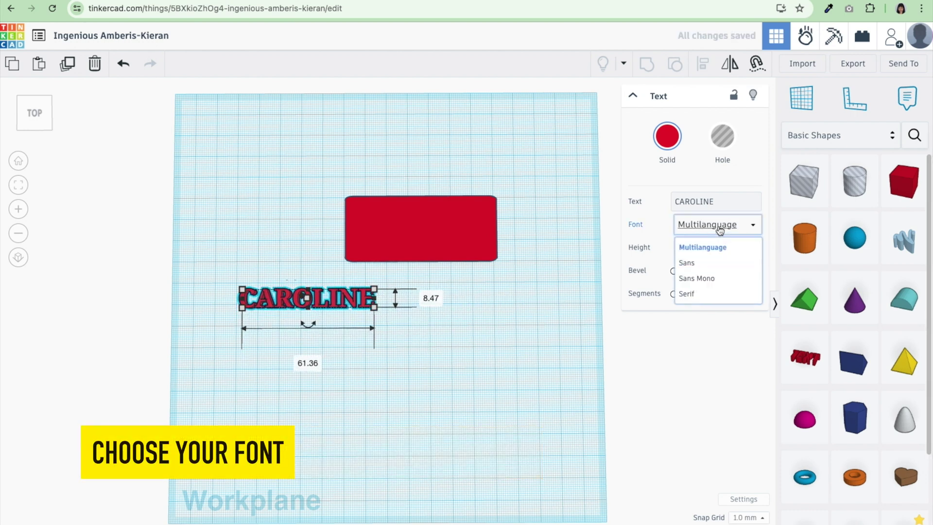
pyautogui.click(687, 261)
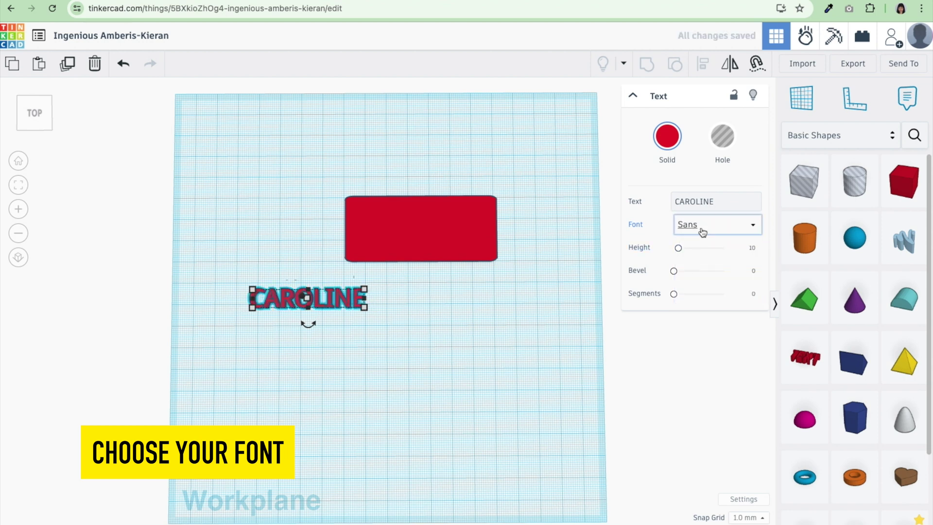
pyautogui.click(702, 229)
pyautogui.click(694, 279)
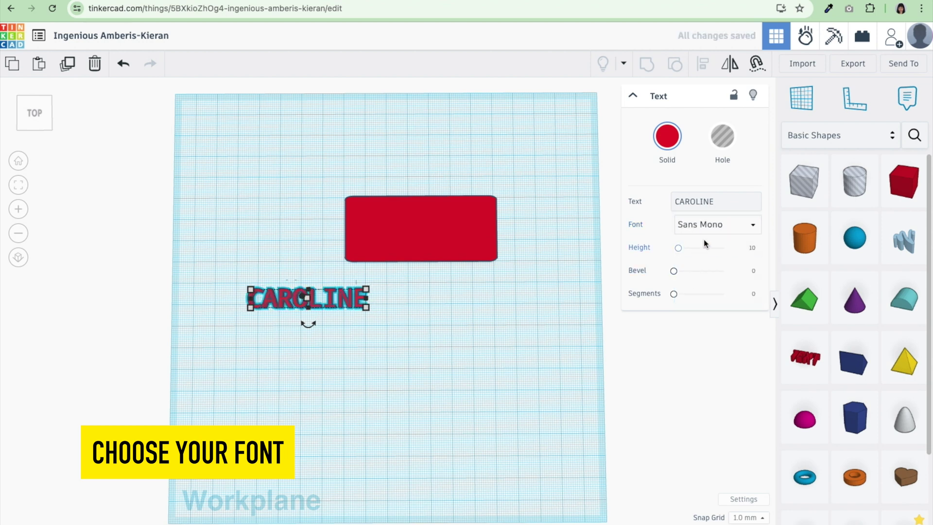
pyautogui.moveTo(331, 304); pyautogui.dragTo(439, 304)
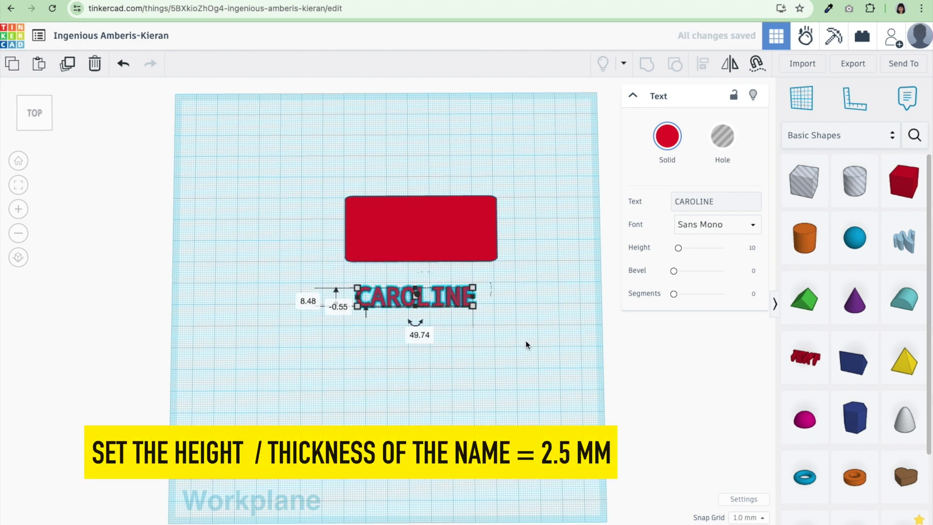
# Set the CAROLINE text thickness to 2.5 mm
pyautogui.scroll(2, 514, 352)
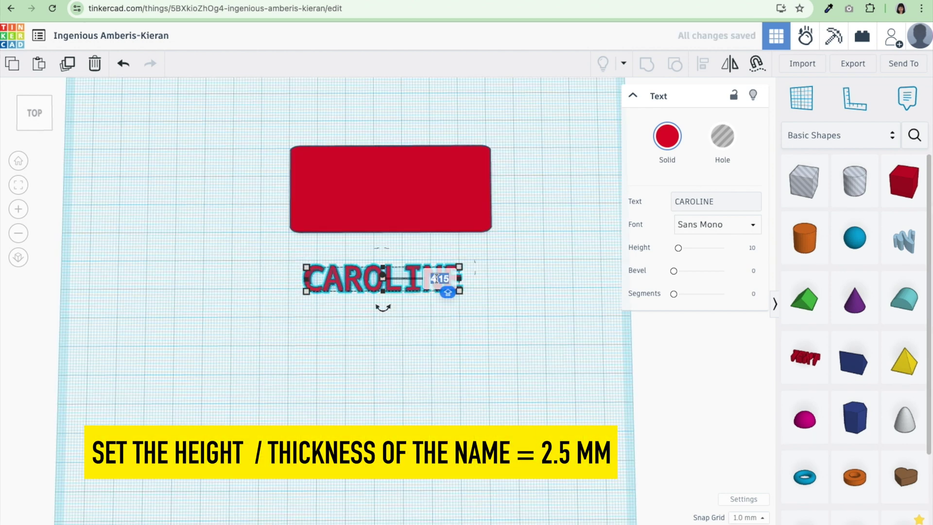
pyautogui.click(437, 279)
pyautogui.write('2.5')
pyautogui.press('Return')
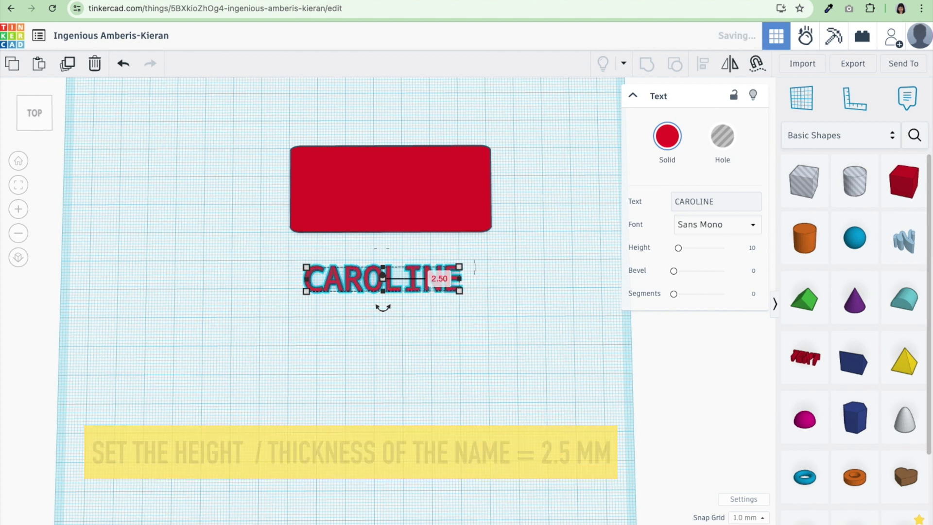
pyautogui.press('Escape')
pyautogui.click(468, 216)
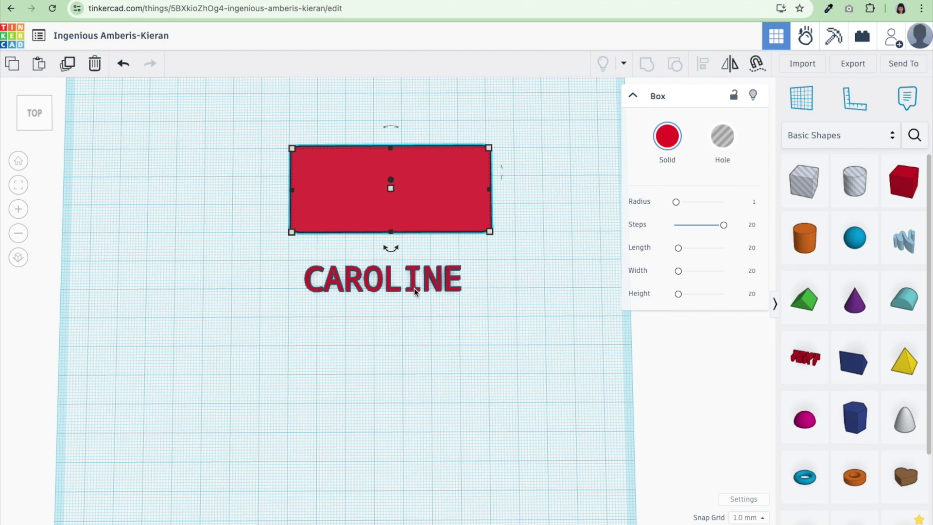
pyautogui.click(415, 288)
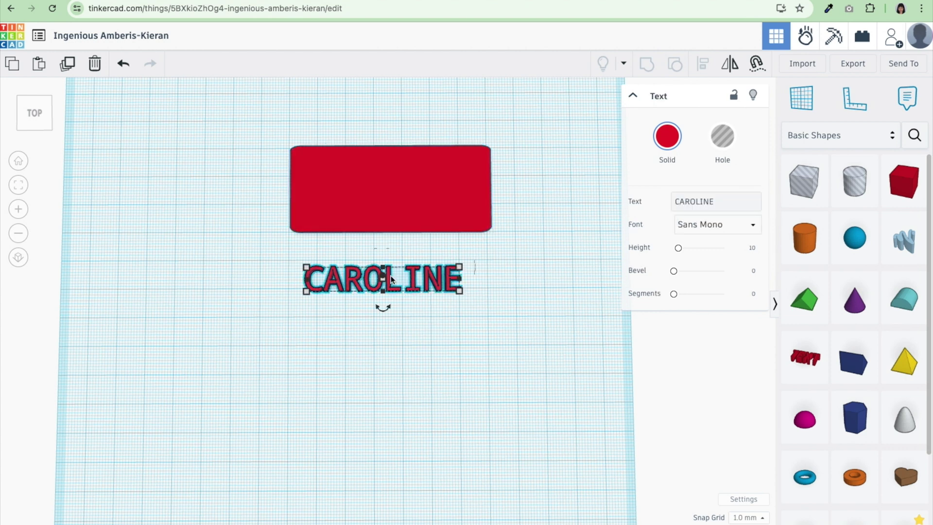
pyautogui.click(67, 63)
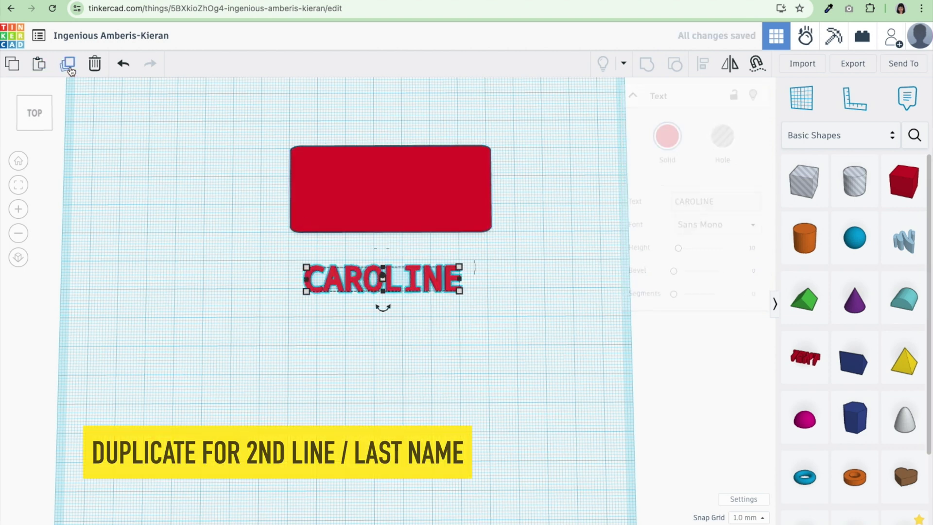
pyautogui.moveTo(384, 285); pyautogui.dragTo(390, 326)
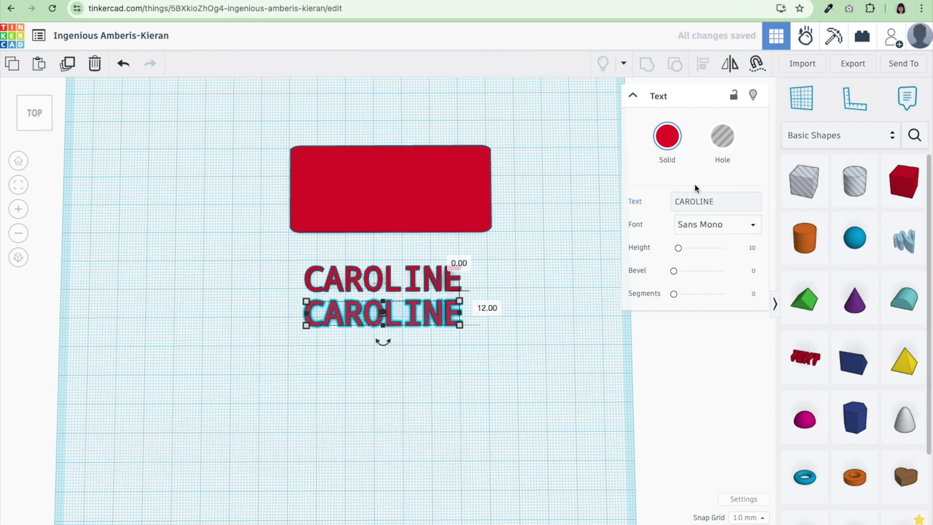
pyautogui.click(714, 201)
pyautogui.press('BackSpace')
pyautogui.press('BackSpace')
pyautogui.press('BackSpace')
pyautogui.press('BackSpace')
pyautogui.press('BackSpace')
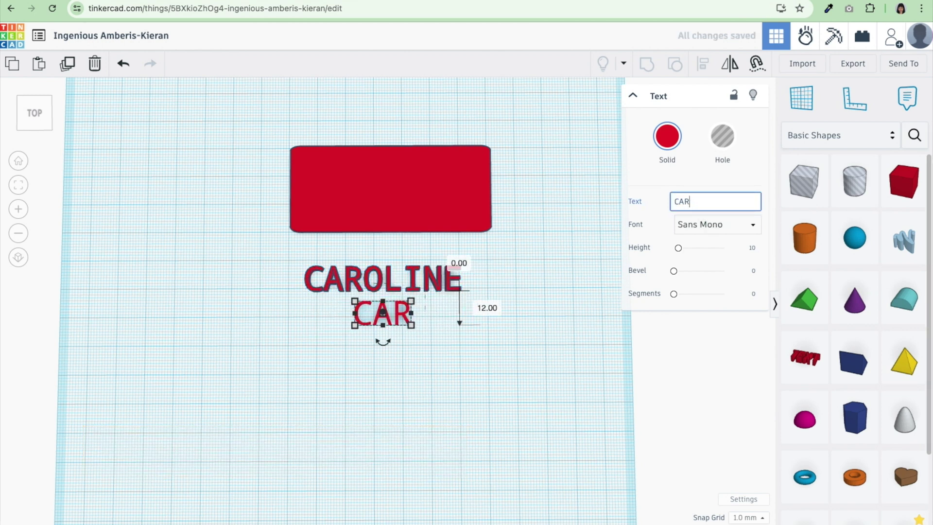
pyautogui.press('BackSpace')
pyautogui.press('BackSpace')
pyautogui.press('BackSpace')
pyautogui.click(390, 194)
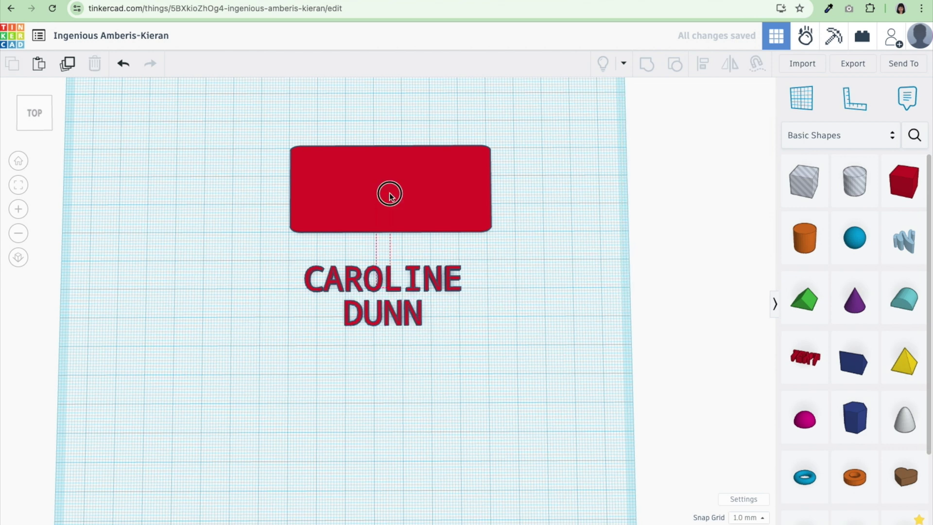
# Move both name lines onto the red plate and centre them horizontally on it
pyautogui.moveTo(466, 333); pyautogui.dragTo(307, 270)
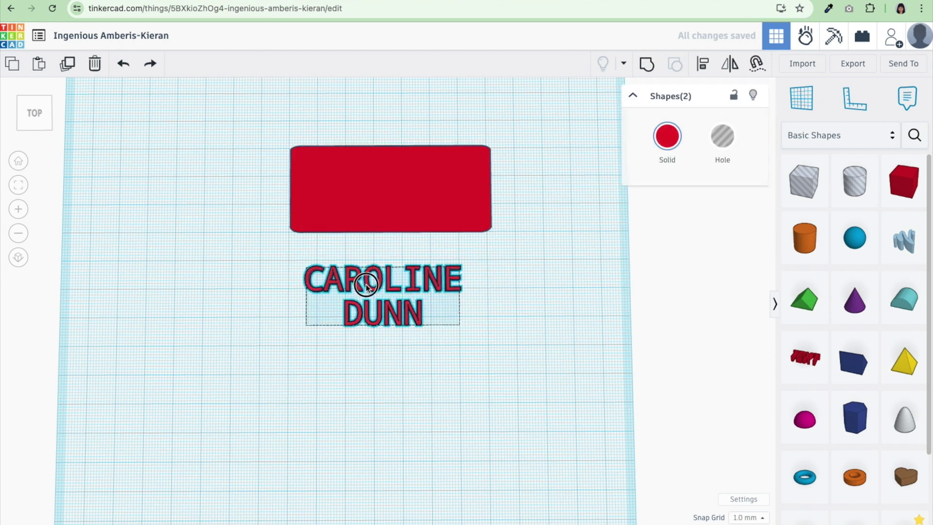
pyautogui.moveTo(366, 284); pyautogui.dragTo(377, 181)
pyautogui.moveTo(517, 288)
pyautogui.mouseDown()
pyautogui.moveTo(340, 116)
pyautogui.moveTo(248, 129)
pyautogui.mouseUp()
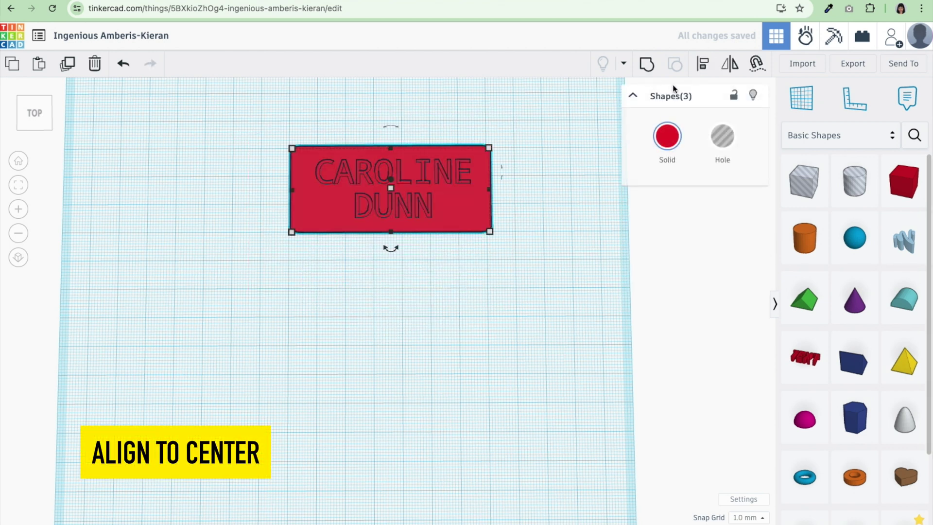
pyautogui.click(703, 63)
pyautogui.click(391, 249)
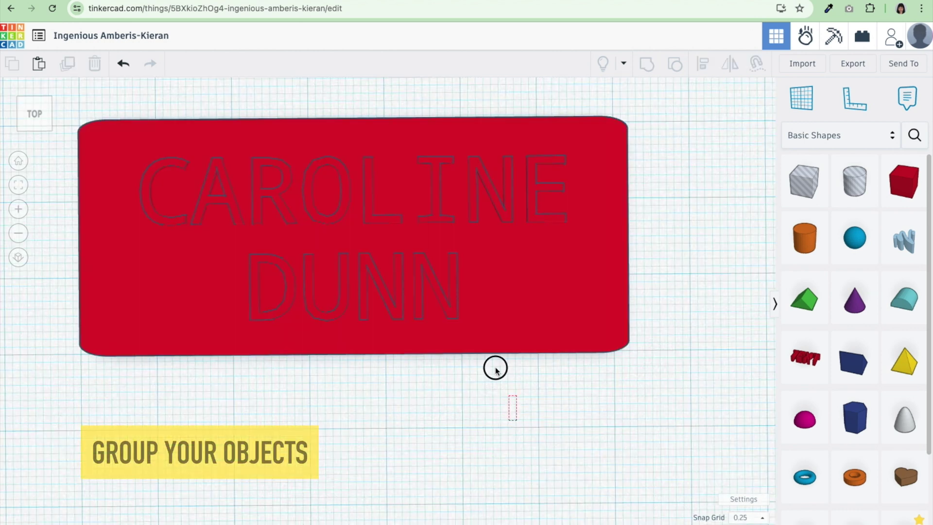
pyautogui.moveTo(494, 368); pyautogui.dragTo(217, 110)
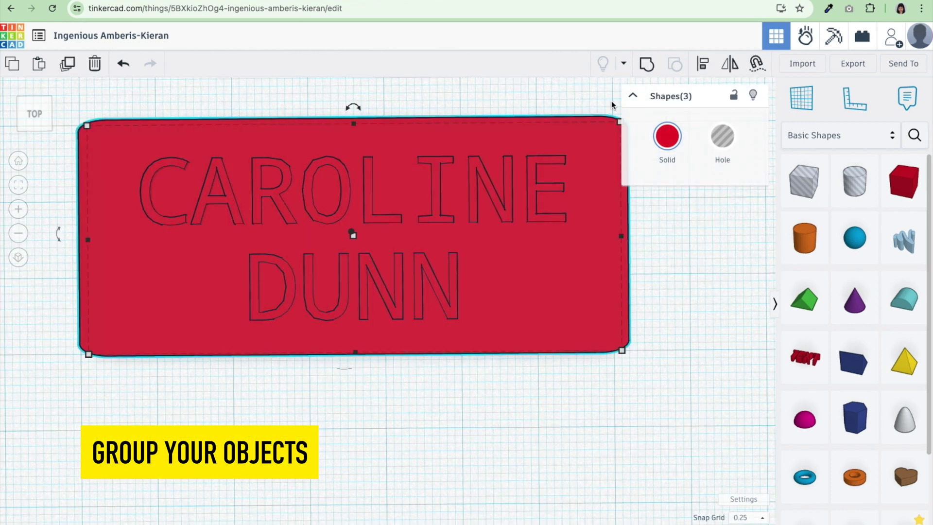
pyautogui.click(648, 64)
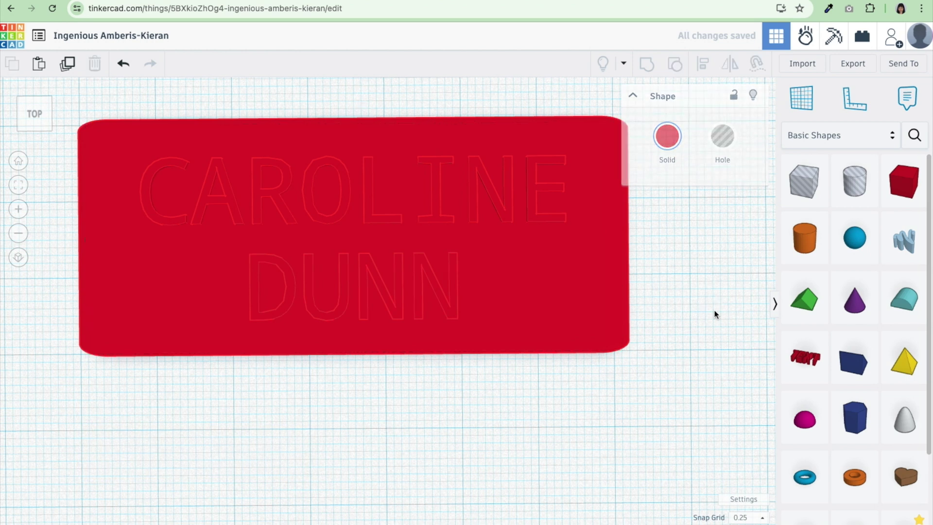
pyautogui.click(715, 314)
pyautogui.click(101, 34)
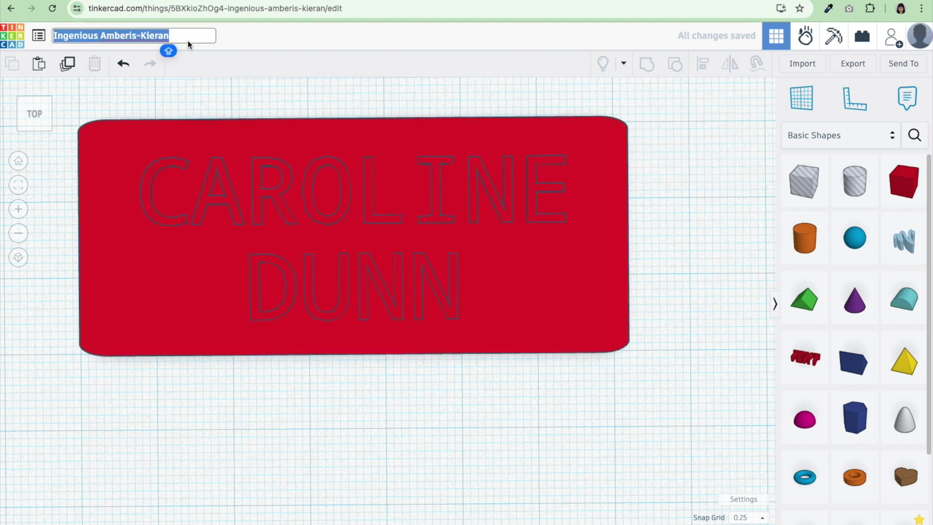
pyautogui.press('Return')
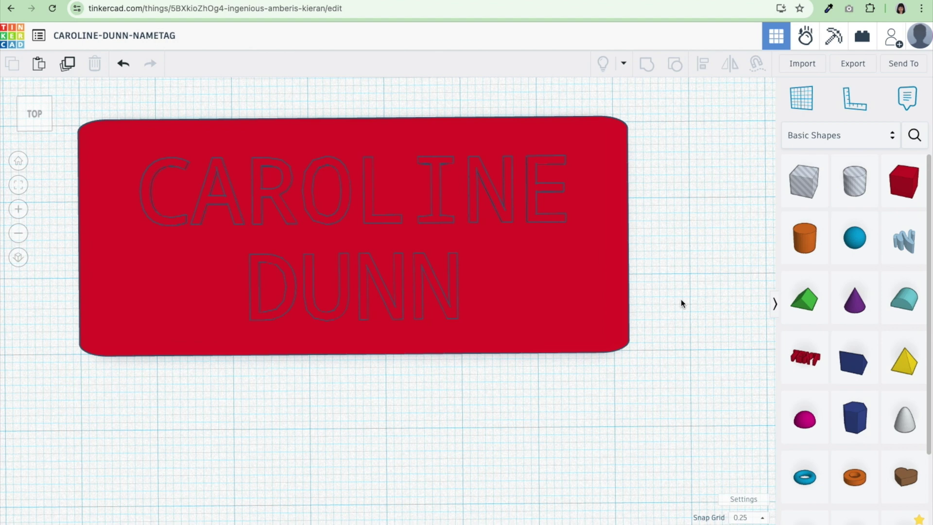
pyautogui.click(849, 64)
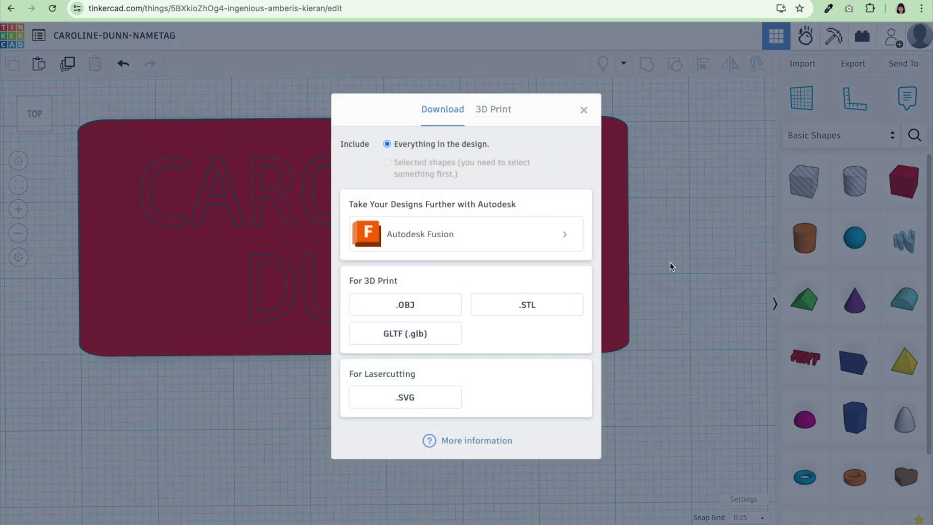
pyautogui.click(502, 305)
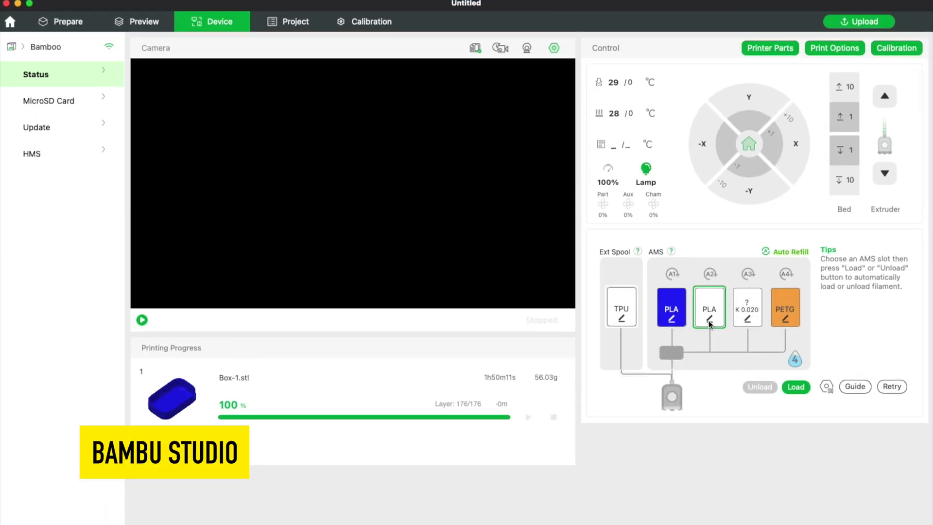
# Assign Generic PLA in black to AMS slot A3 and confirm
pyautogui.click(748, 320)
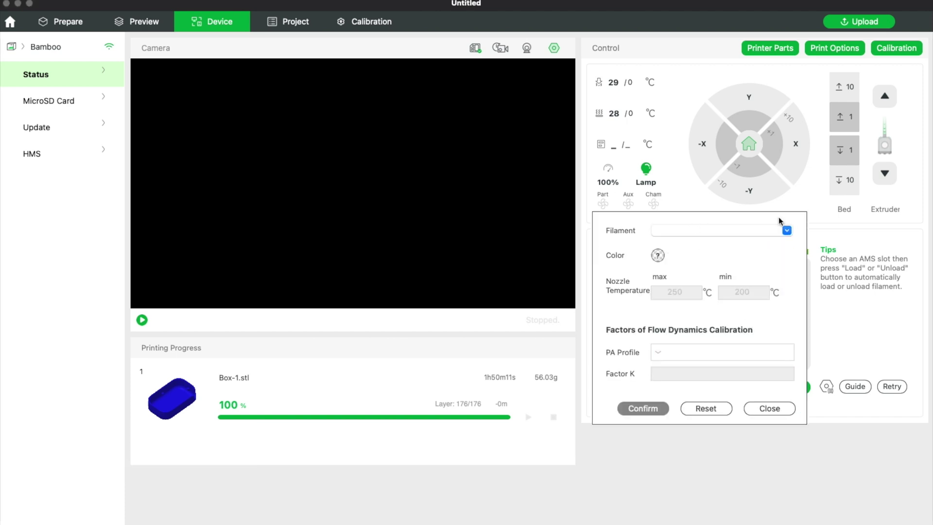
pyautogui.click(776, 230)
pyautogui.scroll(-1, 723, 379)
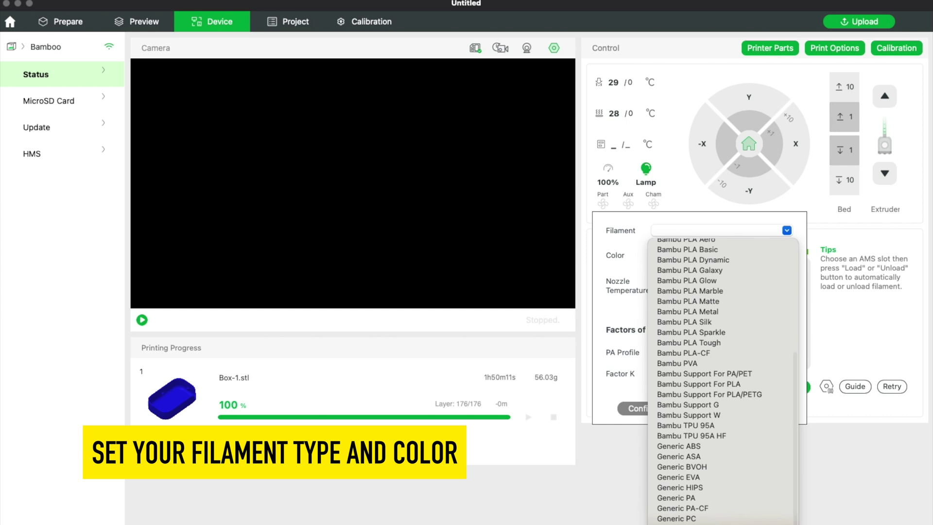
pyautogui.click(711, 524)
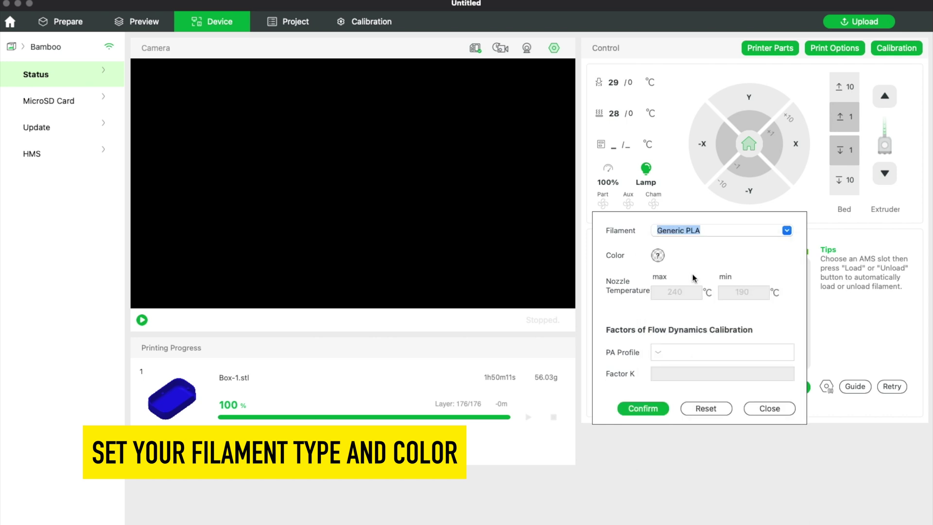
pyautogui.click(655, 257)
pyautogui.click(573, 318)
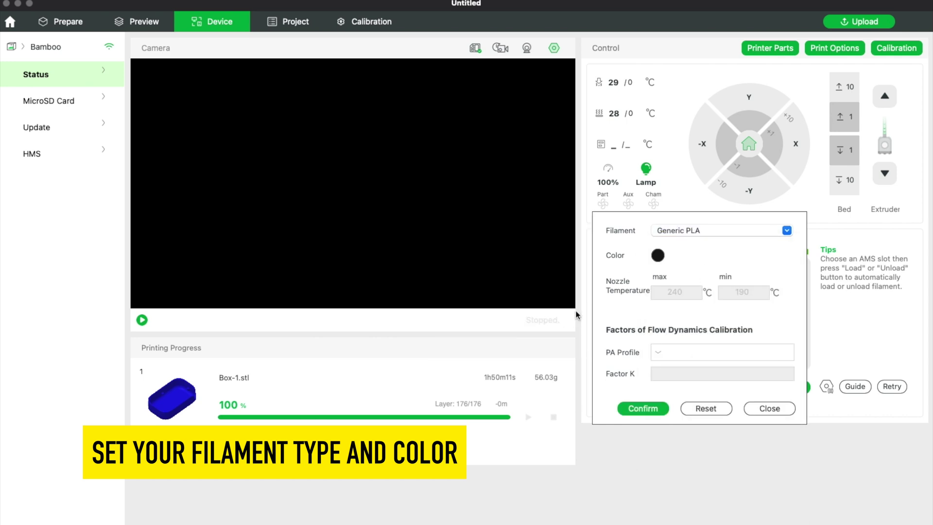
pyautogui.click(651, 408)
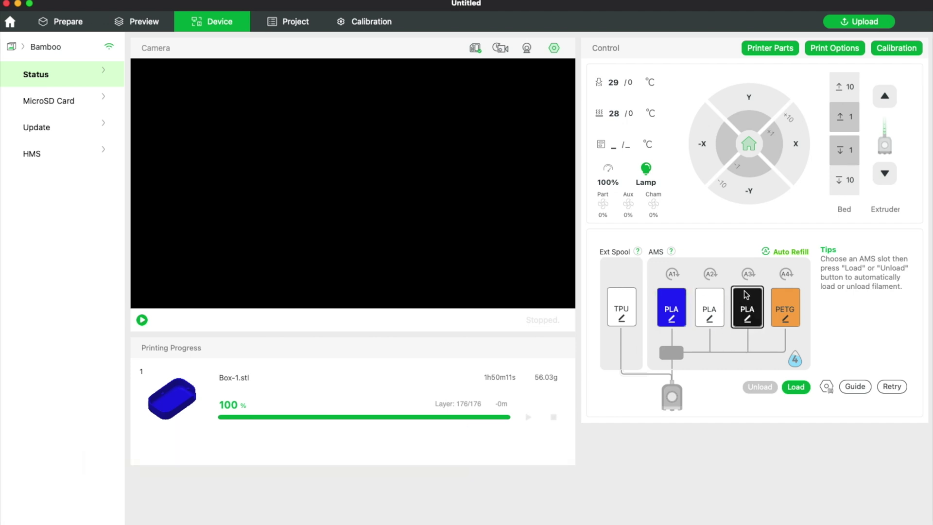
pyautogui.click(75, 29)
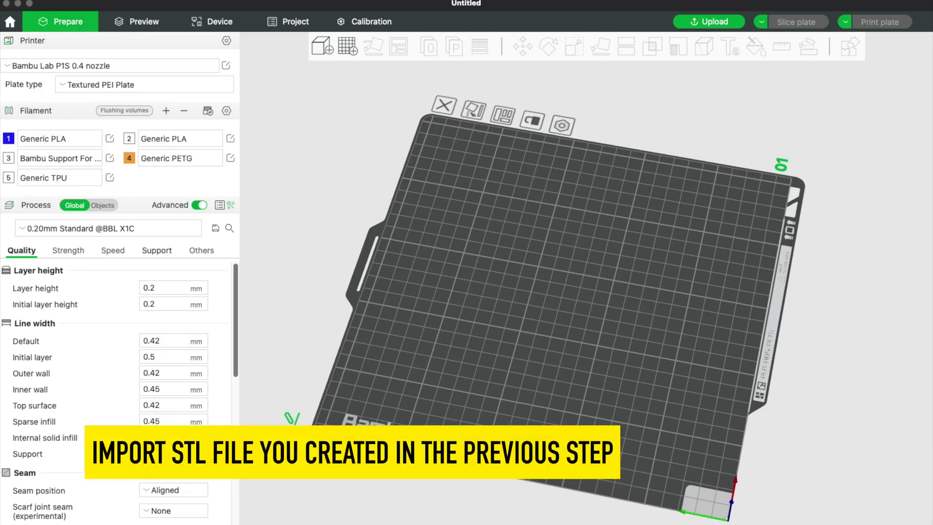
pyautogui.moveTo(454, 296); pyautogui.dragTo(559, 291)
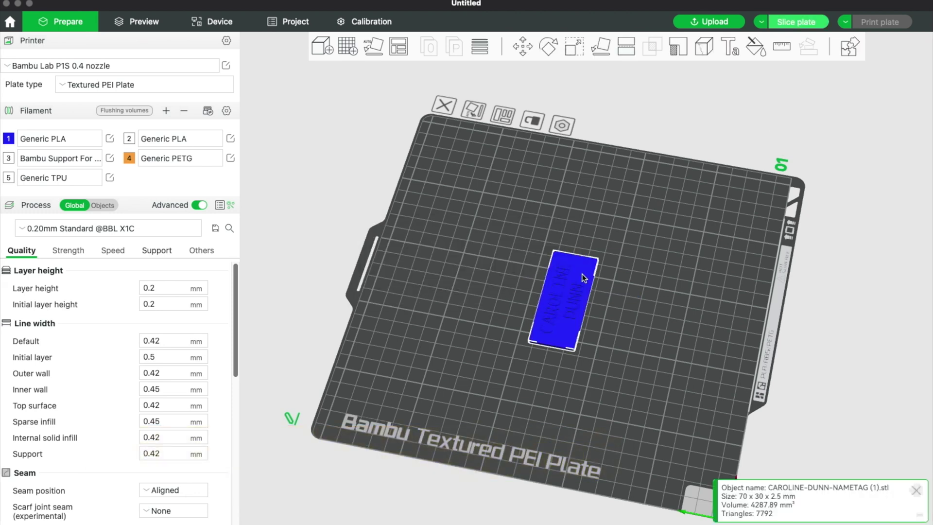
pyautogui.click(206, 112)
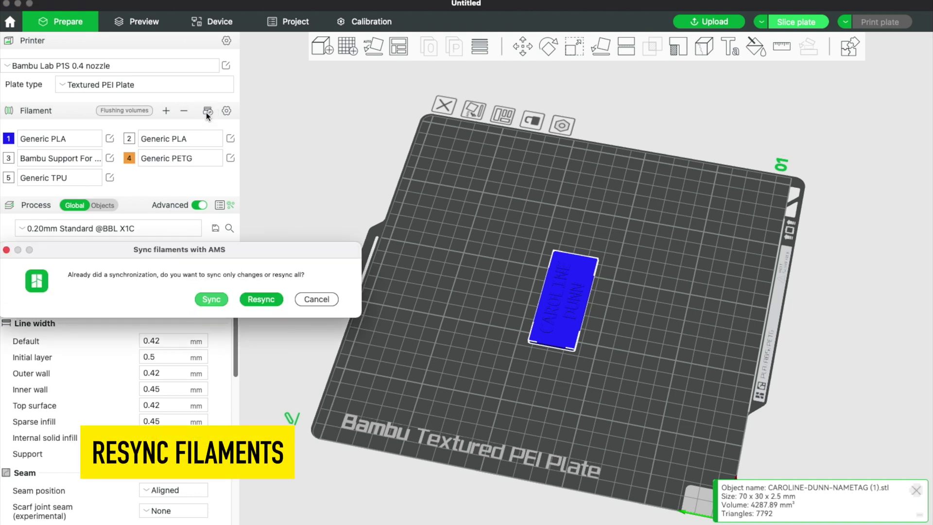
pyautogui.click(254, 299)
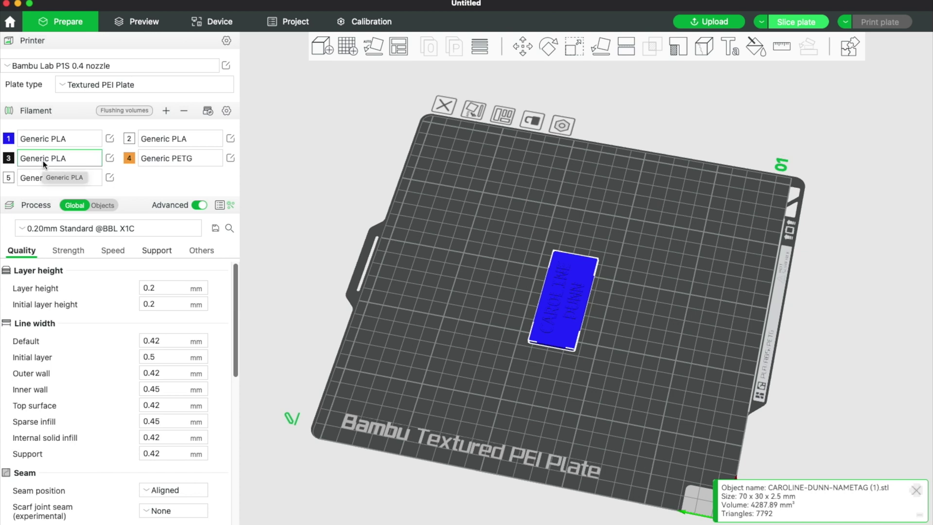
# In the Objects list, set the nametag's filament to 2 so it prints white
pyautogui.click(102, 205)
pyautogui.click(194, 267)
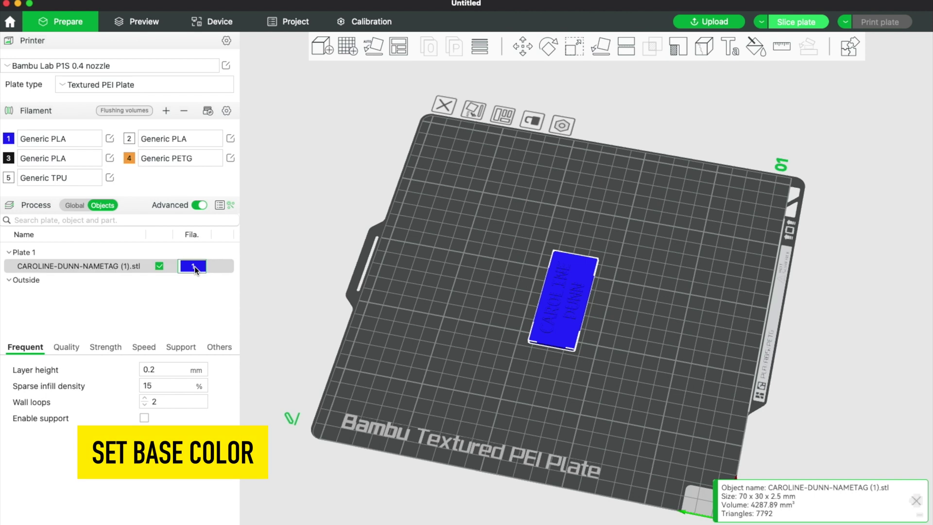
pyautogui.click(194, 304)
pyautogui.click(188, 306)
# Orbit and zoom around Plate 1 to inspect the white nametag, then select it
pyautogui.moveTo(535, 270); pyautogui.dragTo(649, 328)
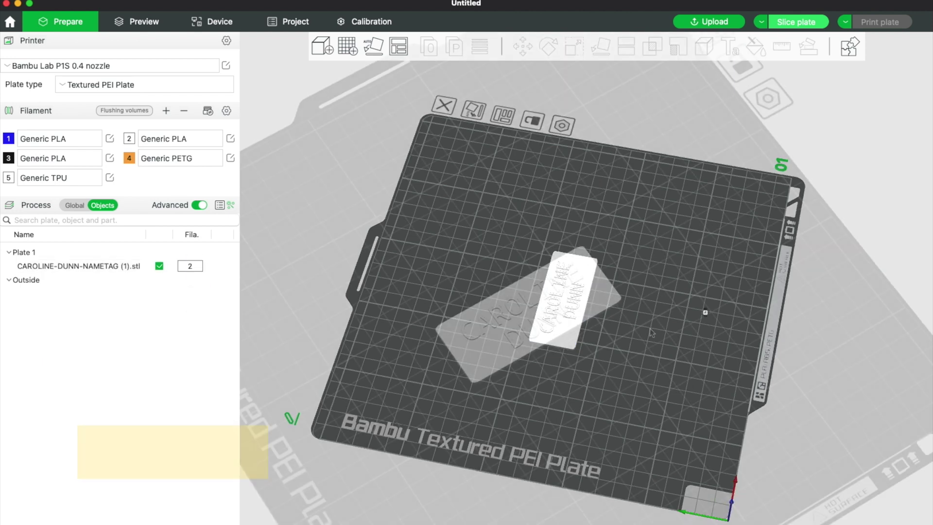
pyautogui.scroll(5, 649, 330)
pyautogui.click(689, 372)
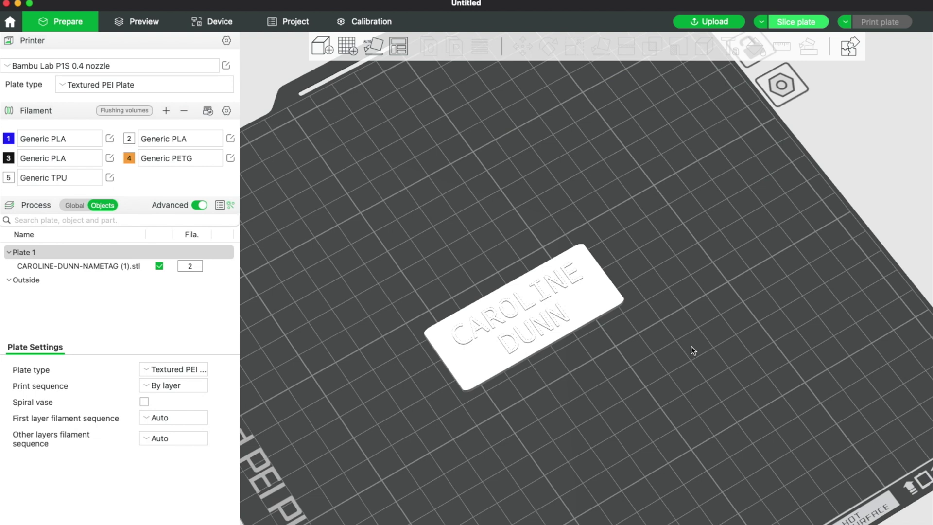
pyautogui.scroll(-3, 479, 239)
pyautogui.moveTo(477, 225); pyautogui.dragTo(477, 206)
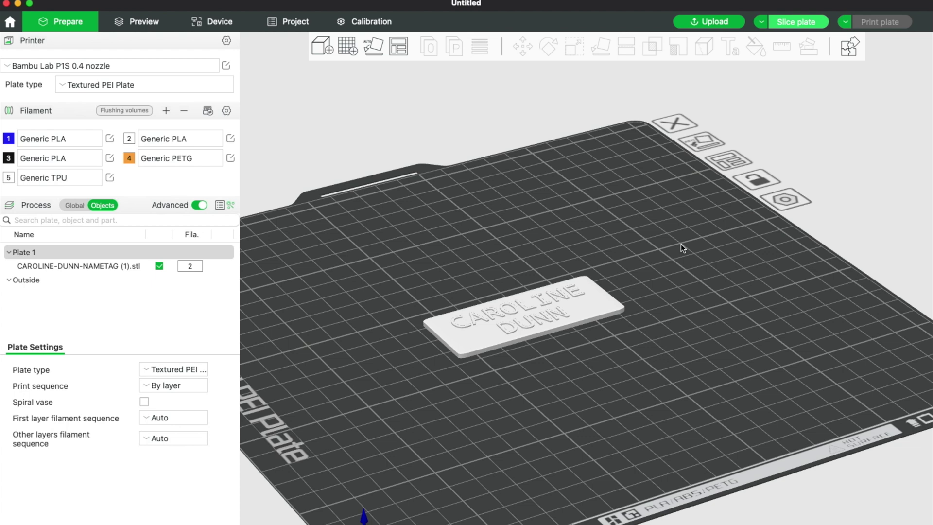
pyautogui.scroll(2, 537, 270)
pyautogui.click(578, 326)
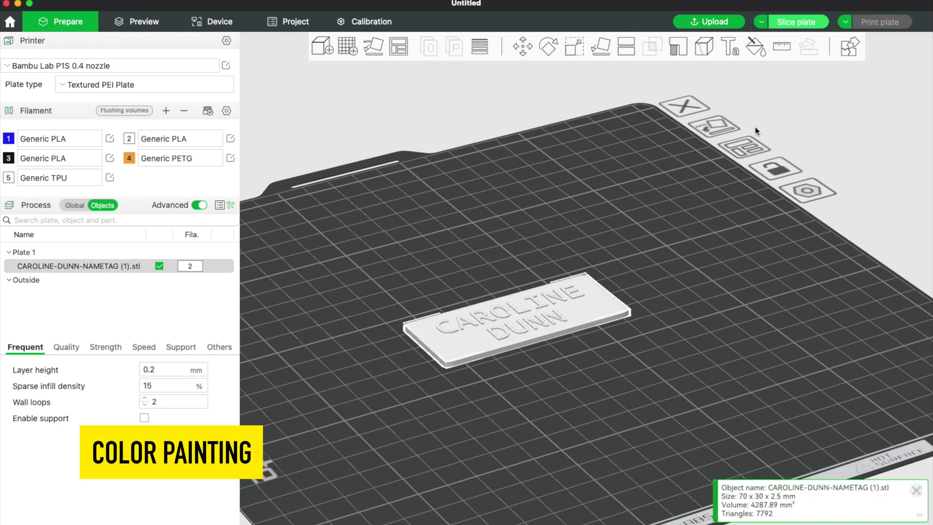
# Paint the nametag above 2.29 mm black with filament 3 using Height Range, then return
pyautogui.click(757, 50)
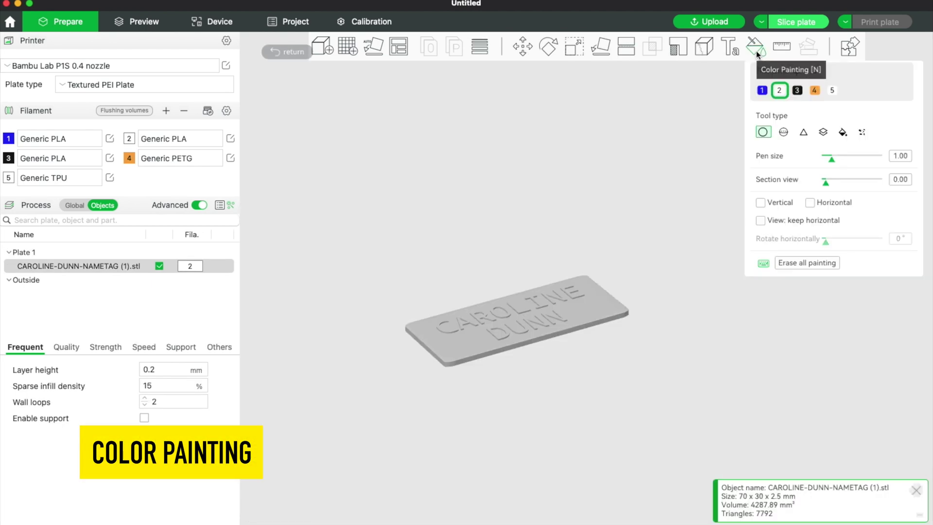
pyautogui.click(823, 133)
pyautogui.scroll(5, 635, 261)
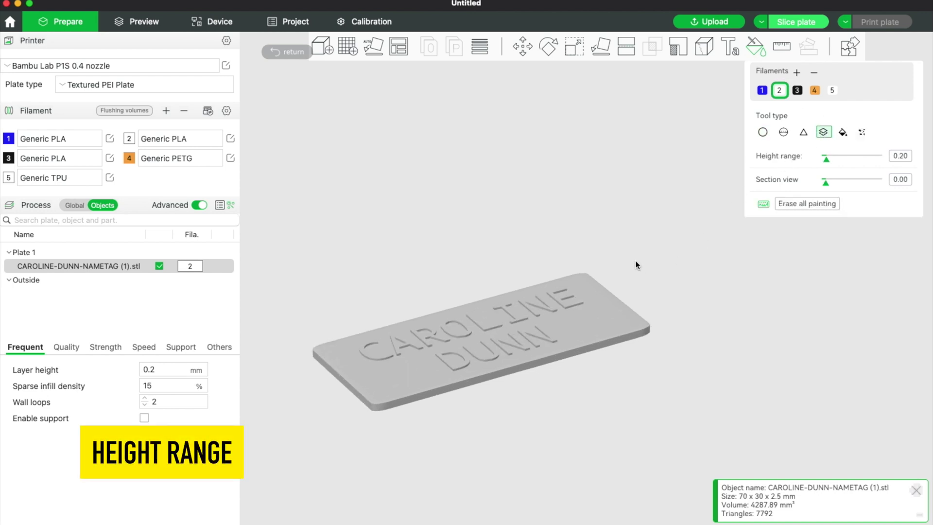
pyautogui.click(796, 91)
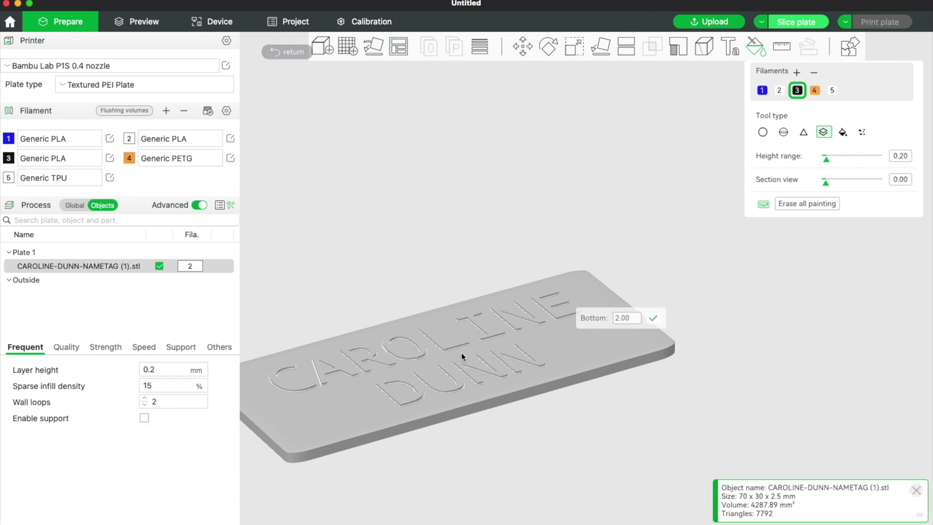
pyautogui.click(448, 392)
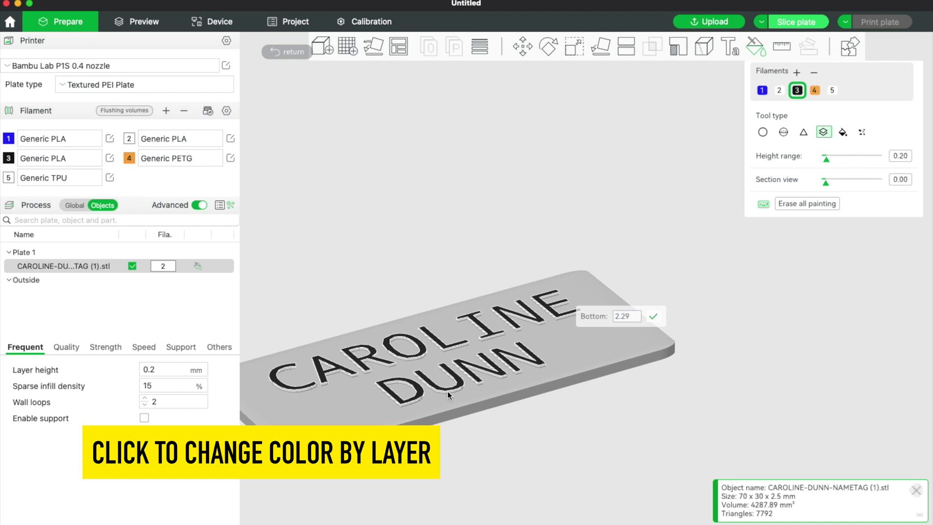
pyautogui.scroll(5, 467, 393)
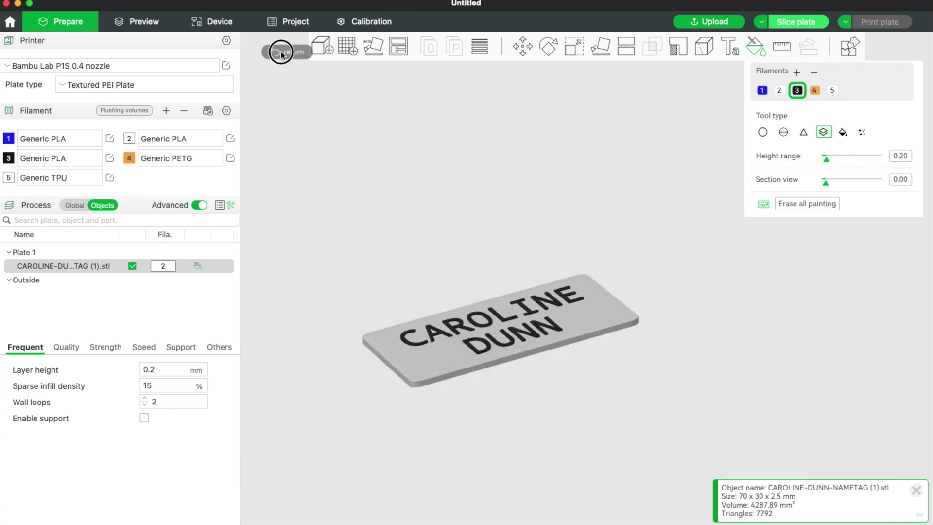
pyautogui.click(283, 52)
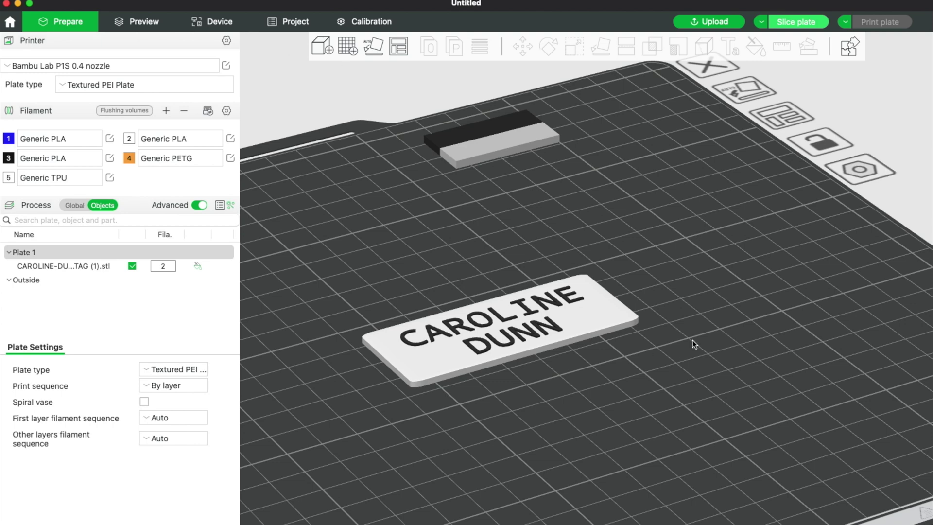
# Look down on the nametag and slice the plate
pyautogui.moveTo(694, 344); pyautogui.dragTo(755, 365)
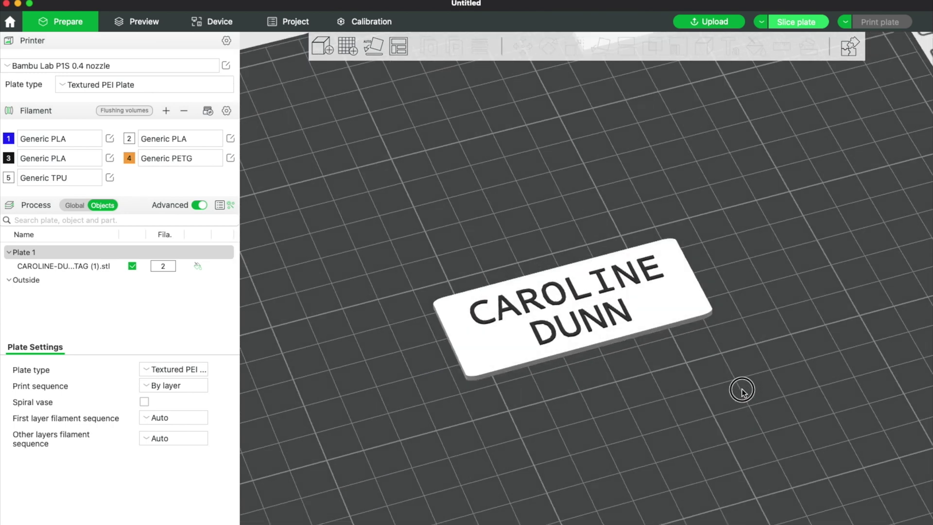
pyautogui.moveTo(739, 390); pyautogui.dragTo(757, 369)
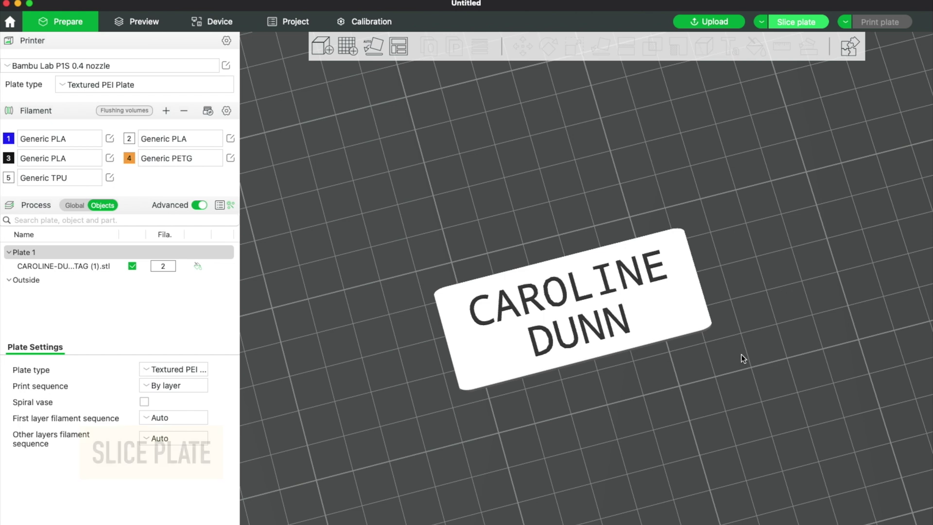
pyautogui.click(795, 23)
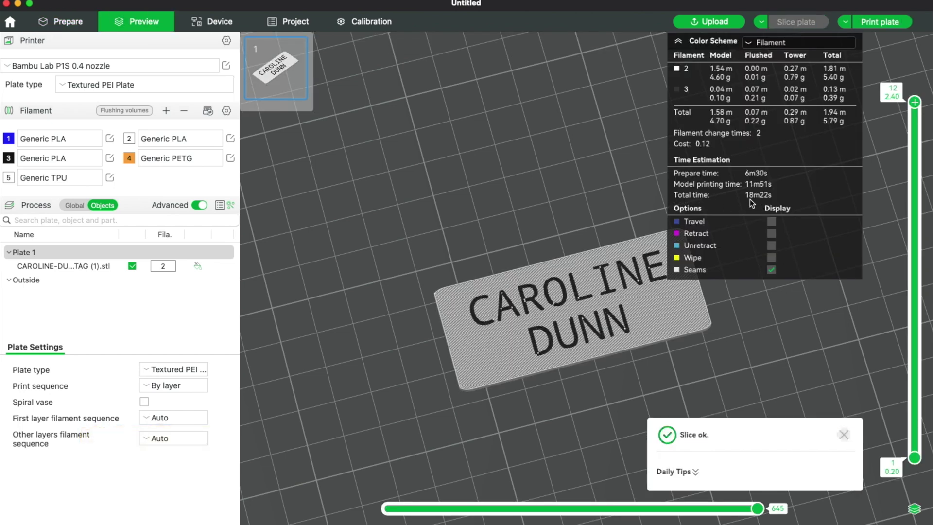
pyautogui.click(76, 205)
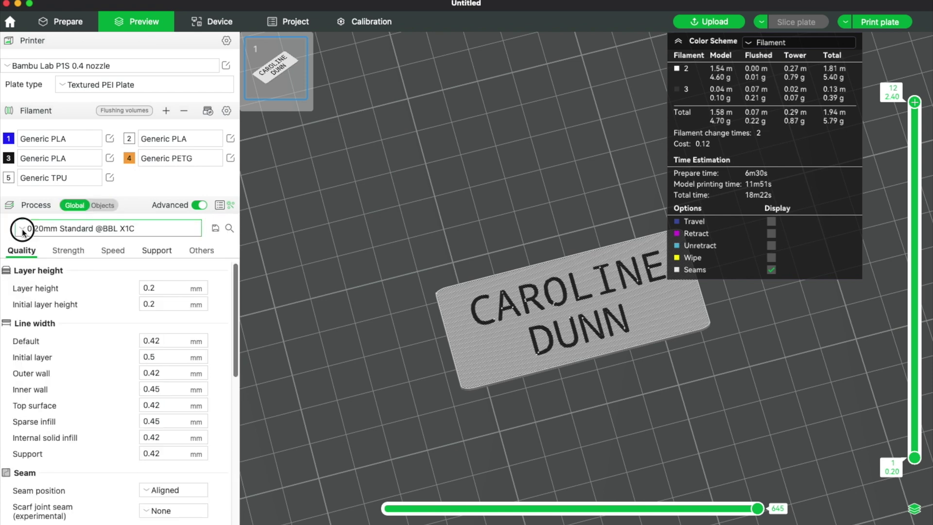
pyautogui.click(22, 228)
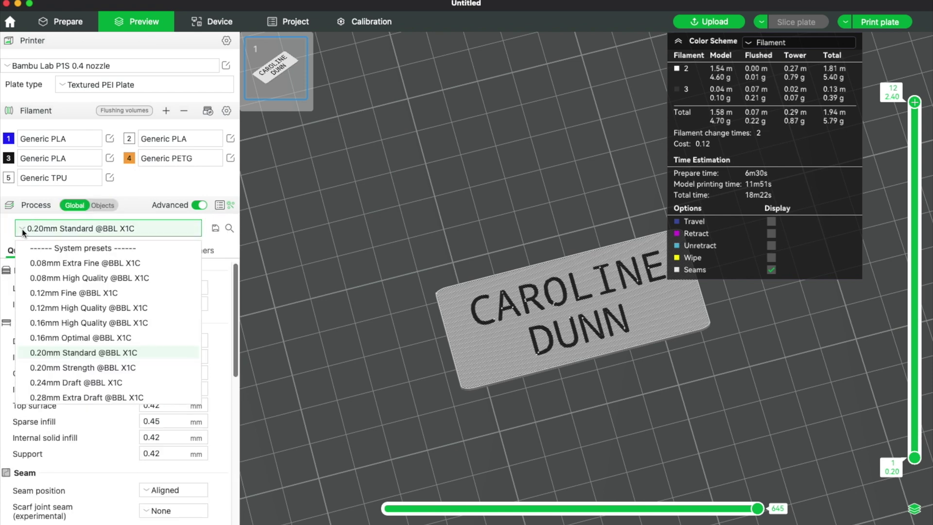
pyautogui.click(59, 323)
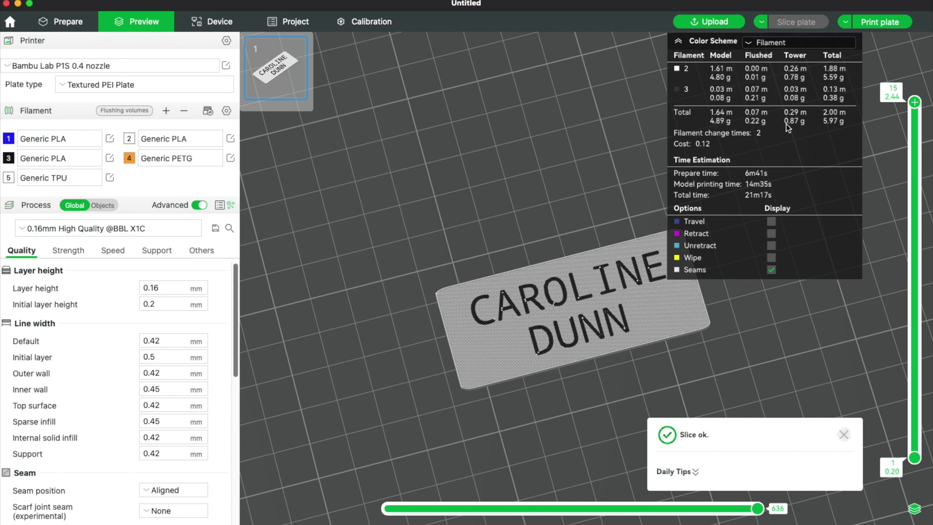
# Tilt the sliced nameplate and turn off Seams in the preview options
pyautogui.moveTo(559, 186)
pyautogui.mouseDown()
pyautogui.moveTo(558, 162)
pyautogui.moveTo(564, 173)
pyautogui.mouseUp()
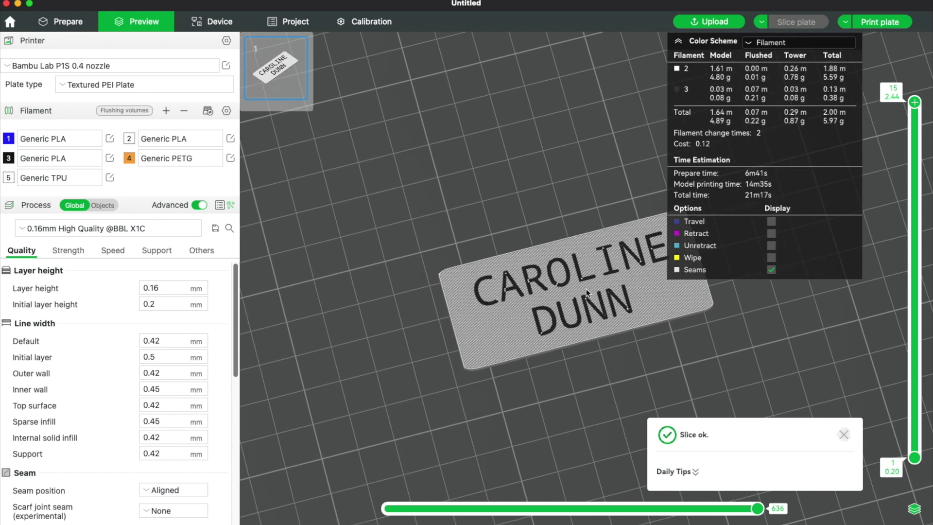
pyautogui.scroll(5, 574, 311)
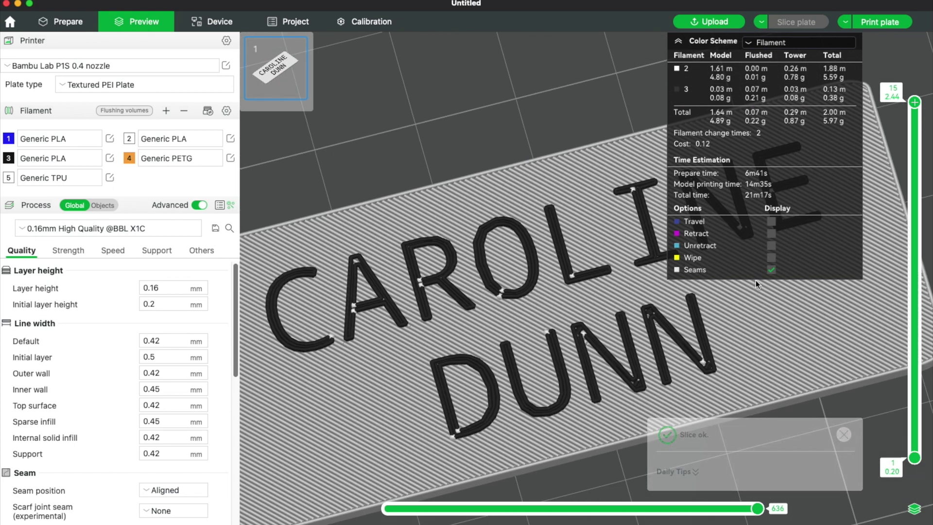
pyautogui.click(771, 270)
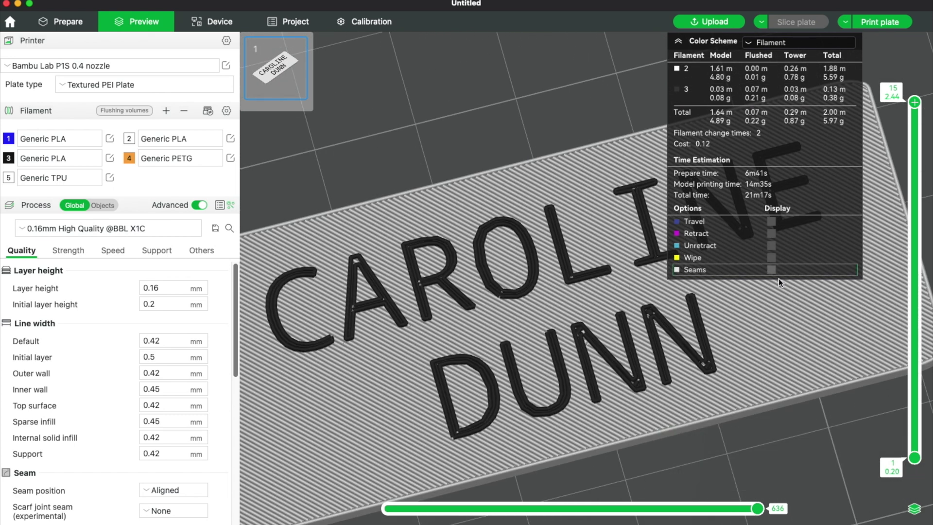
pyautogui.scroll(-2, 760, 336)
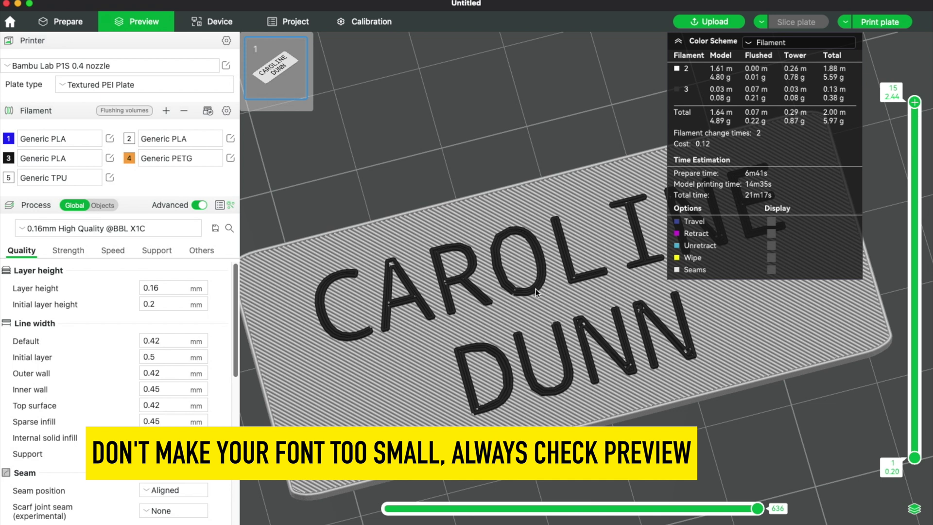
pyautogui.scroll(-2, 535, 289)
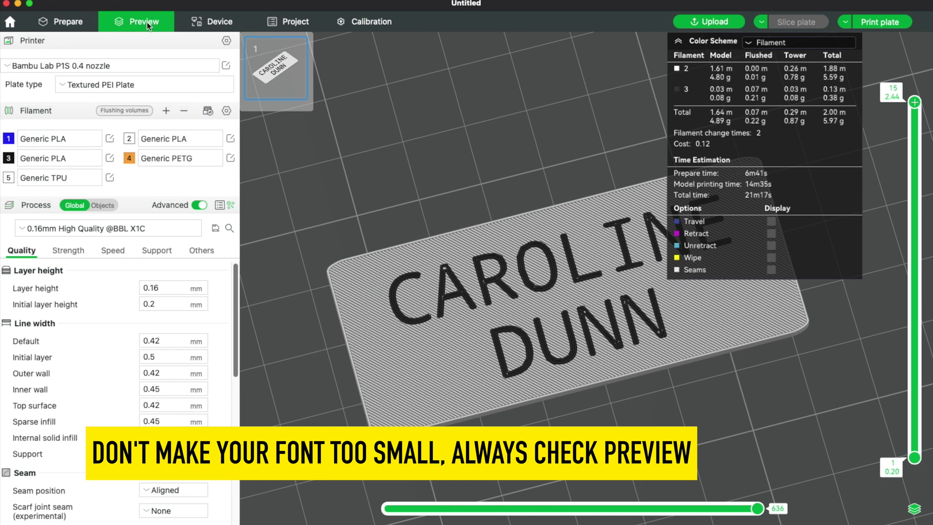
# Collapse the filament and time summary, then start sending the plate to the printer
pyautogui.click(678, 42)
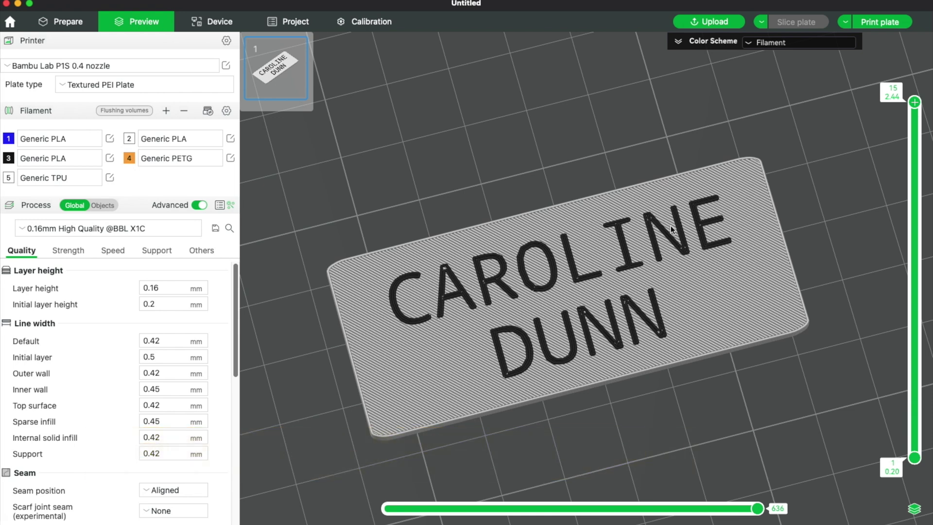
pyautogui.scroll(2, 671, 226)
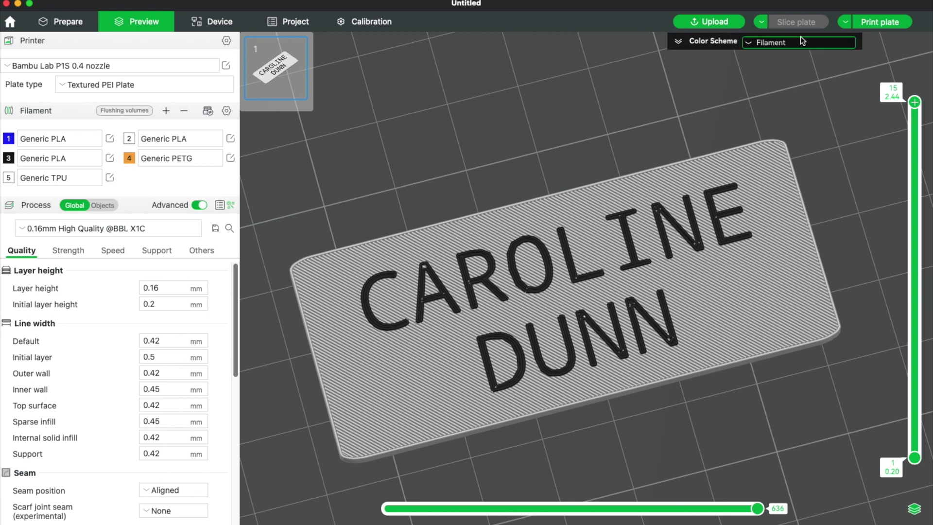
pyautogui.click(879, 24)
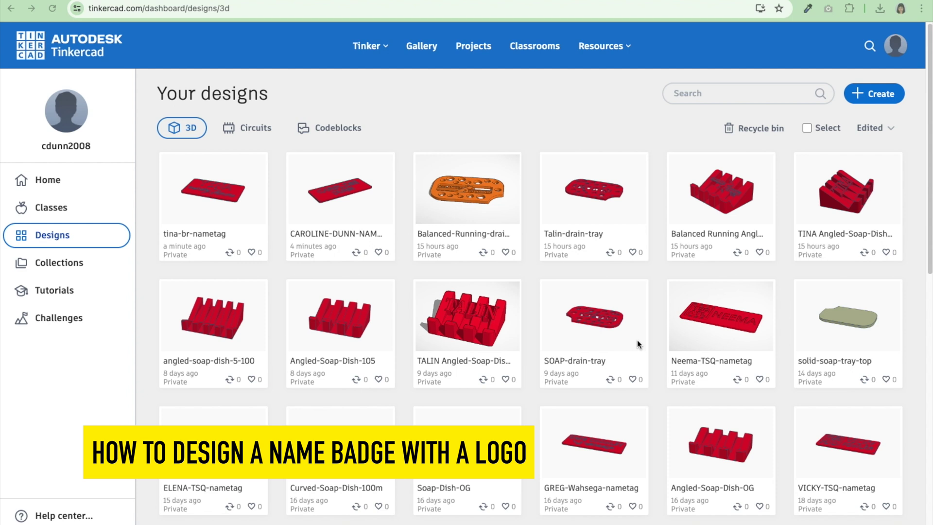
# Start a new 3D design and place a Box on the workplane
pyautogui.click(875, 94)
pyautogui.click(858, 128)
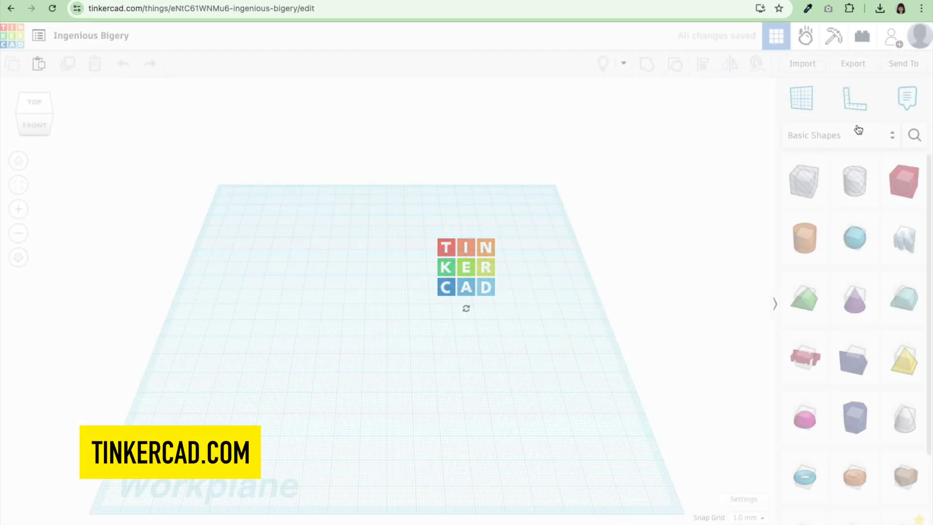
pyautogui.click(903, 190)
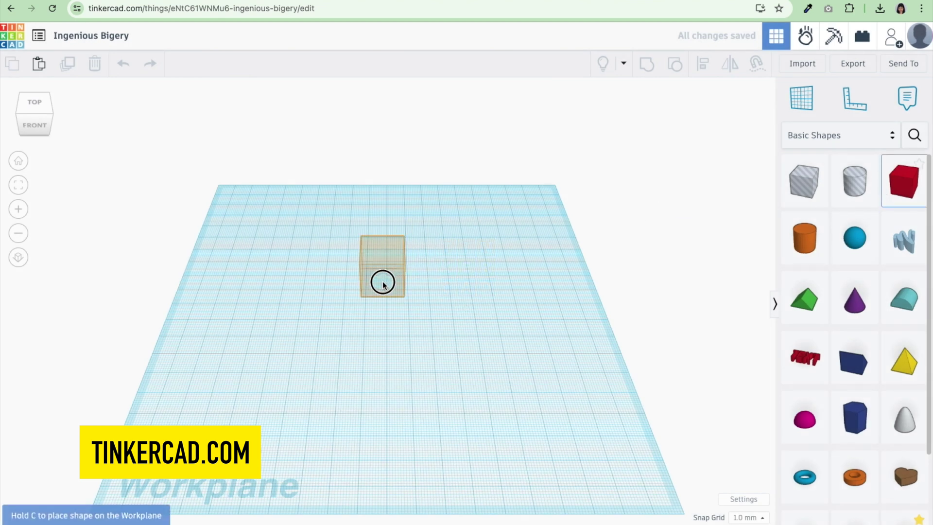
pyautogui.click(379, 267)
# Size the box to 2 mm high, 35 mm deep, 60 mm wide, with radius 1 and 20 steps
pyautogui.click(446, 268)
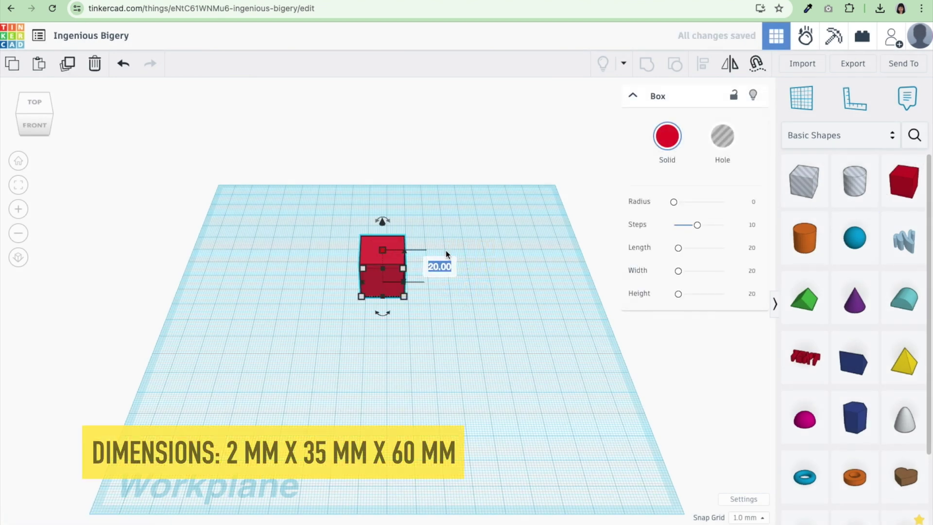
pyautogui.write('2')
pyautogui.press('Return')
pyautogui.press('Tab')
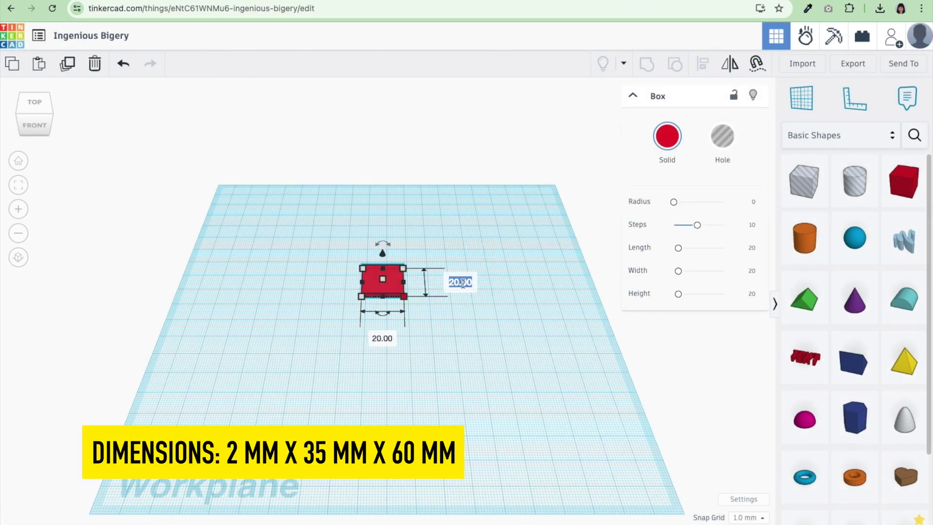
pyautogui.write('35')
pyautogui.press('Return')
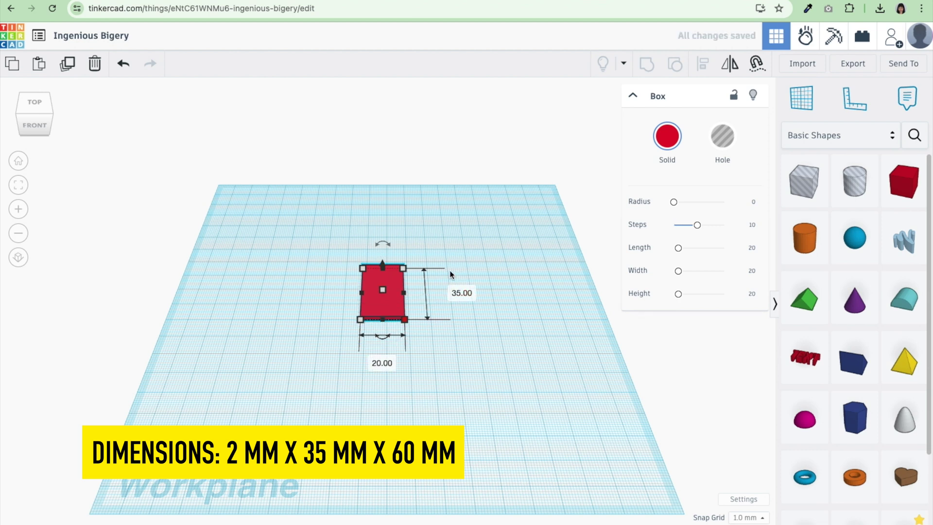
pyautogui.click(381, 359)
pyautogui.write('60')
pyautogui.press('Return')
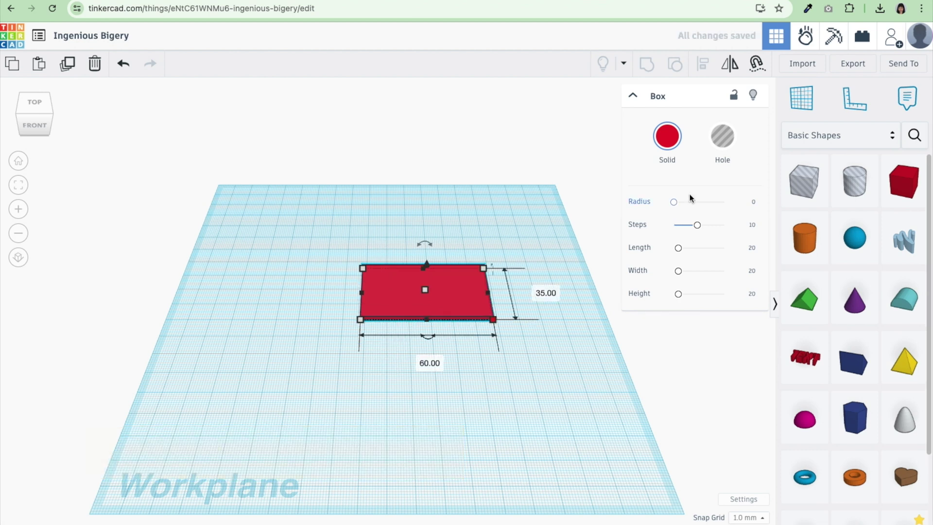
pyautogui.click(755, 202)
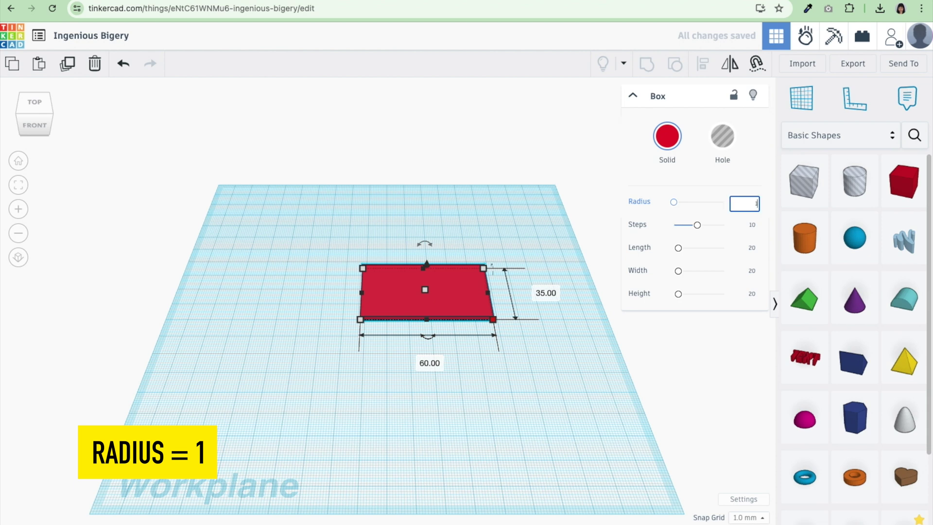
pyautogui.moveTo(699, 225); pyautogui.dragTo(730, 232)
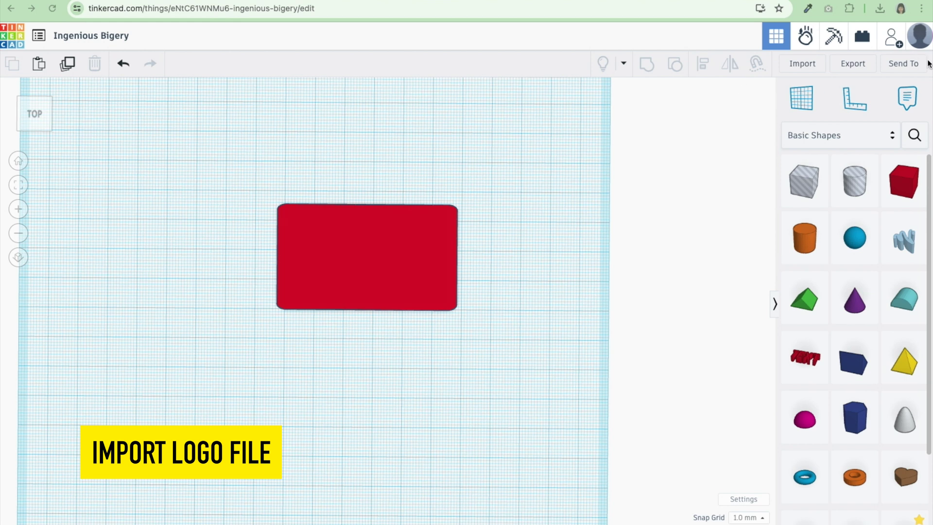
# Import br-logo.stl and place the logo below the red plate
pyautogui.click(804, 62)
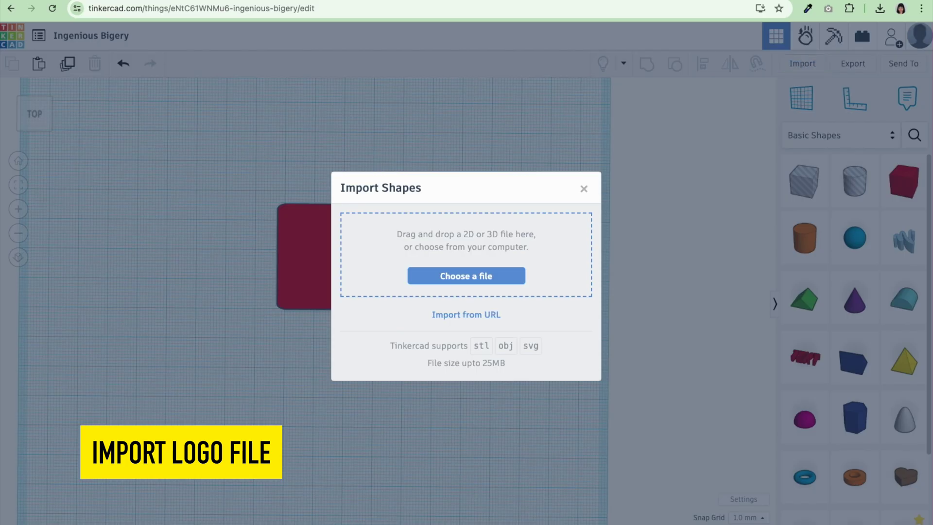
pyautogui.moveTo(932, 183); pyautogui.dragTo(500, 266)
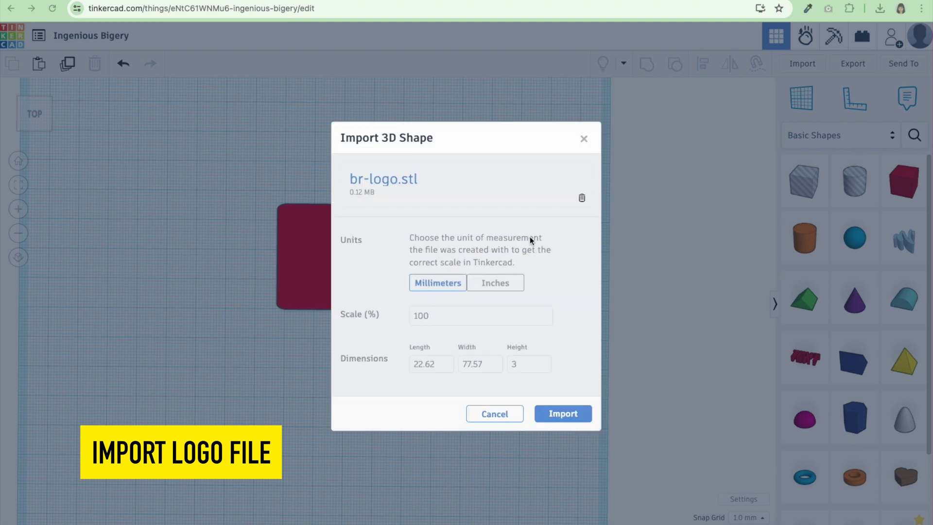
pyautogui.click(557, 412)
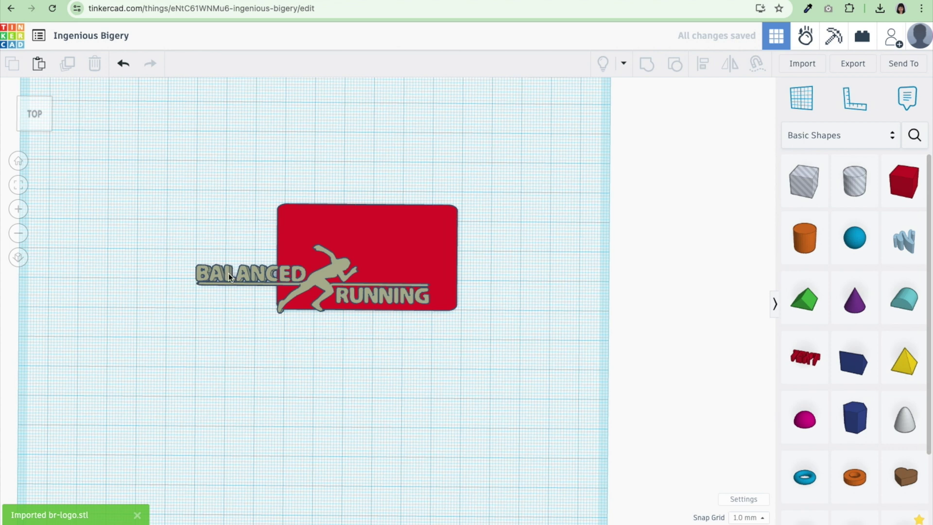
pyautogui.moveTo(226, 276); pyautogui.dragTo(272, 362)
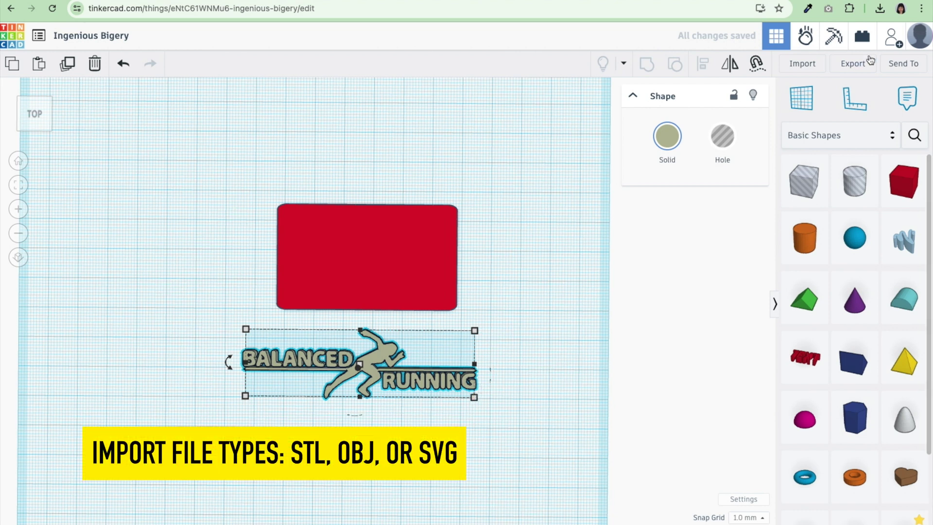
# Check the supported import file types, then switch to the online PNG to SVG converter
pyautogui.click(799, 64)
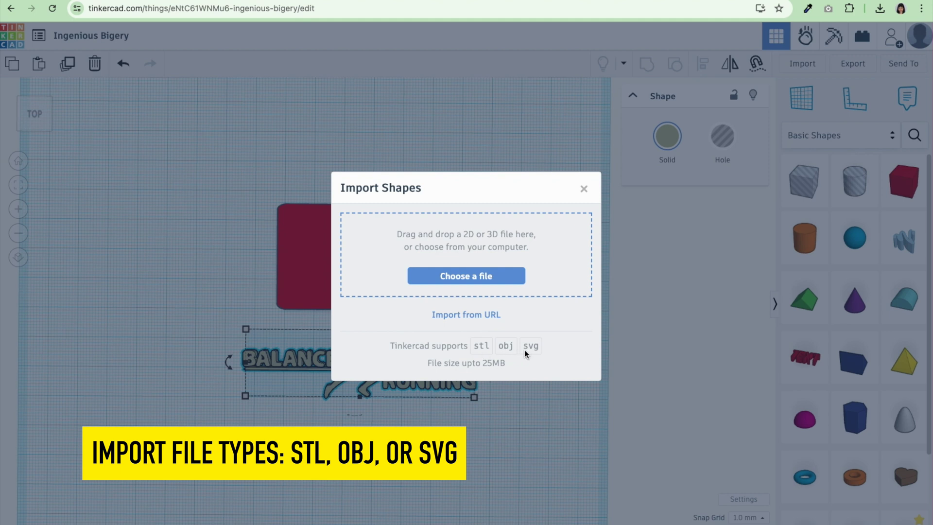
pyautogui.press('Escape')
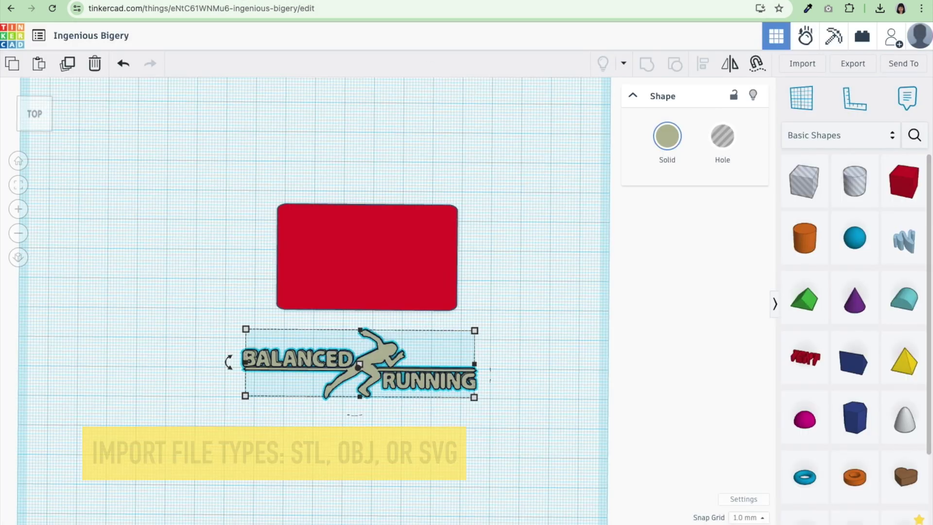
pyautogui.click(318, 1)
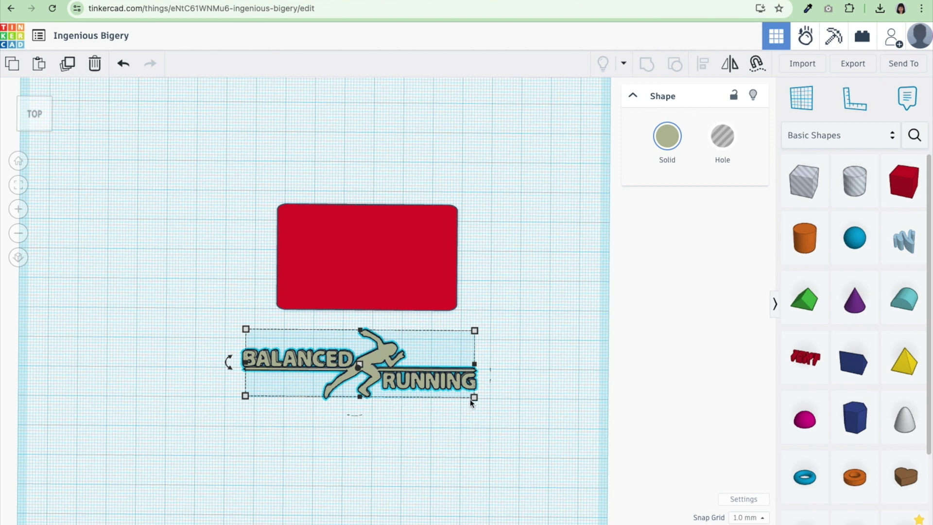
# Scale the logo proportionally to 53.00 × 15.47 mm, reposition it, and set its height to 2.5 mm
pyautogui.moveTo(472, 400)
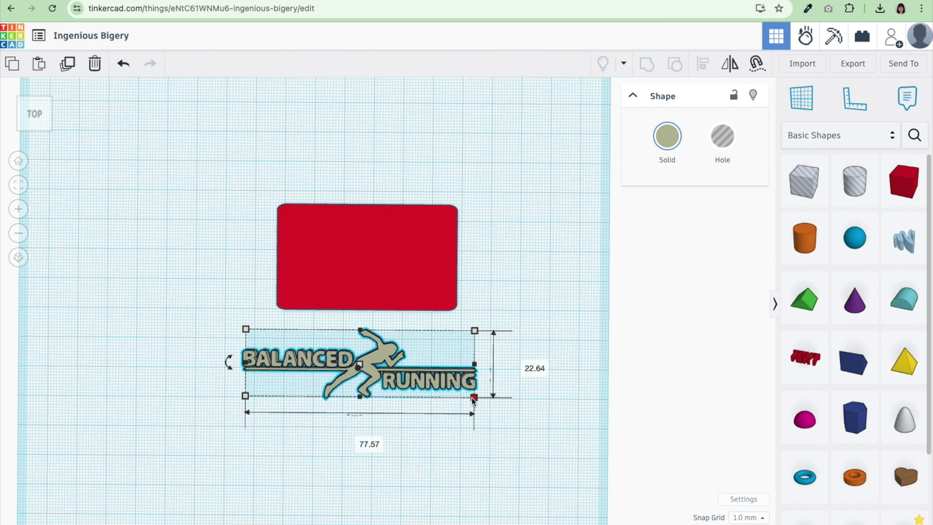
pyautogui.keyDown('shift'); pyautogui.moveTo(472, 400); pyautogui.dragTo(403, 377); pyautogui.keyUp('shift')
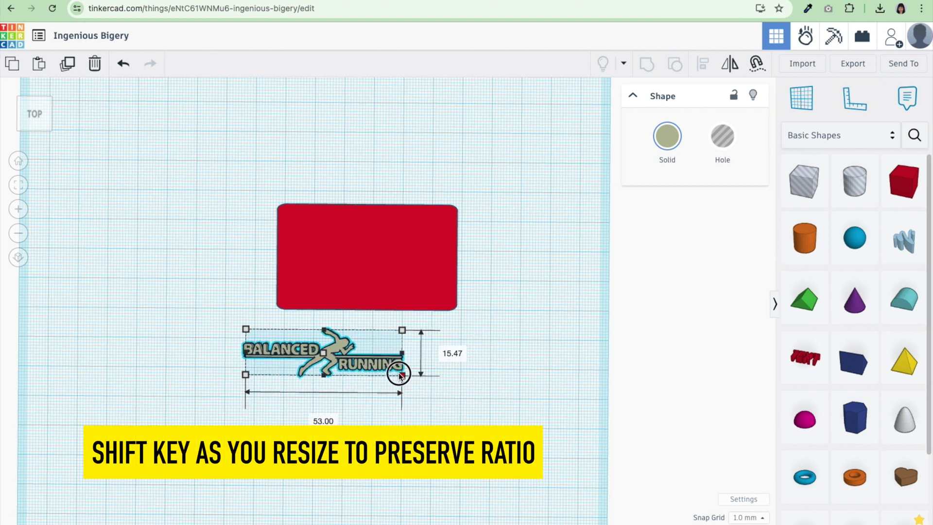
pyautogui.moveTo(338, 347)
pyautogui.mouseDown()
pyautogui.moveTo(376, 268)
pyautogui.moveTo(389, 271)
pyautogui.moveTo(347, 362)
pyautogui.mouseUp()
pyautogui.moveTo(347, 362)
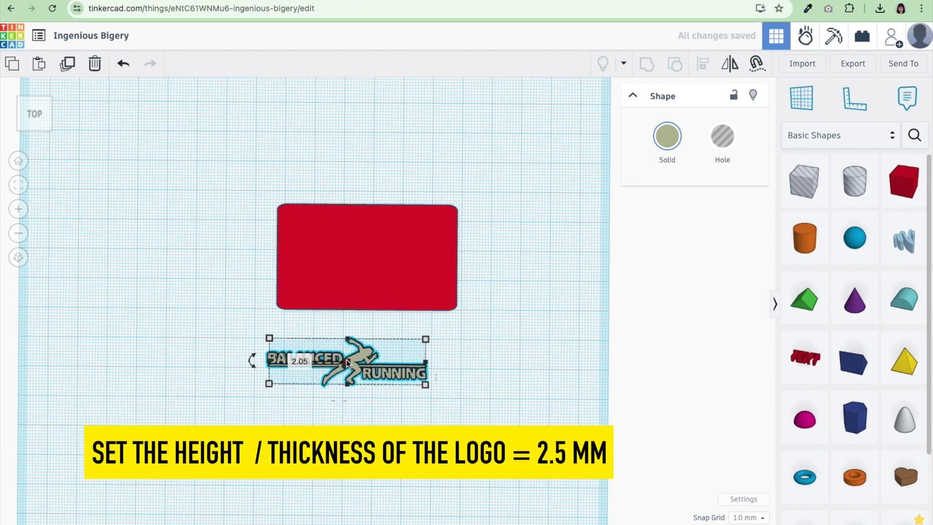
pyautogui.click(297, 363)
pyautogui.write('2.5')
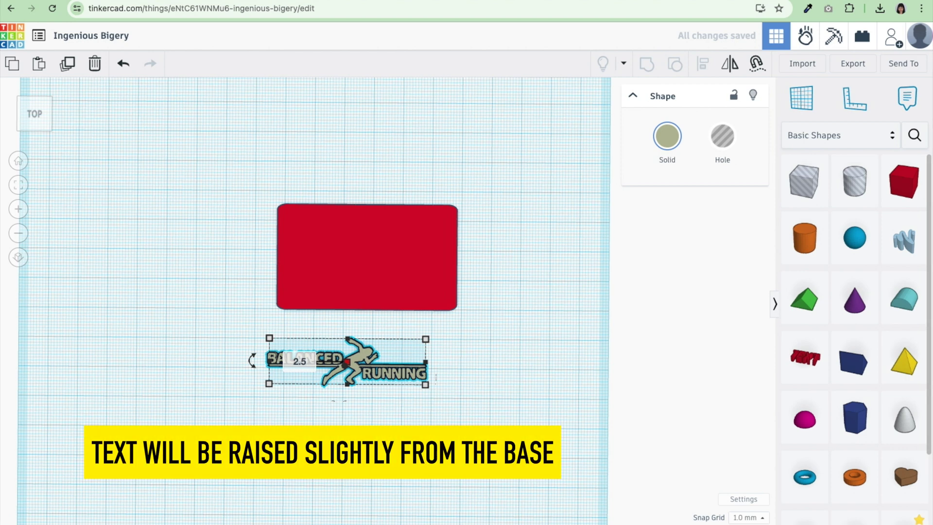
pyautogui.press('Return')
# Add a Text shape reading DALE in the Sans Mono font
pyautogui.click(515, 377)
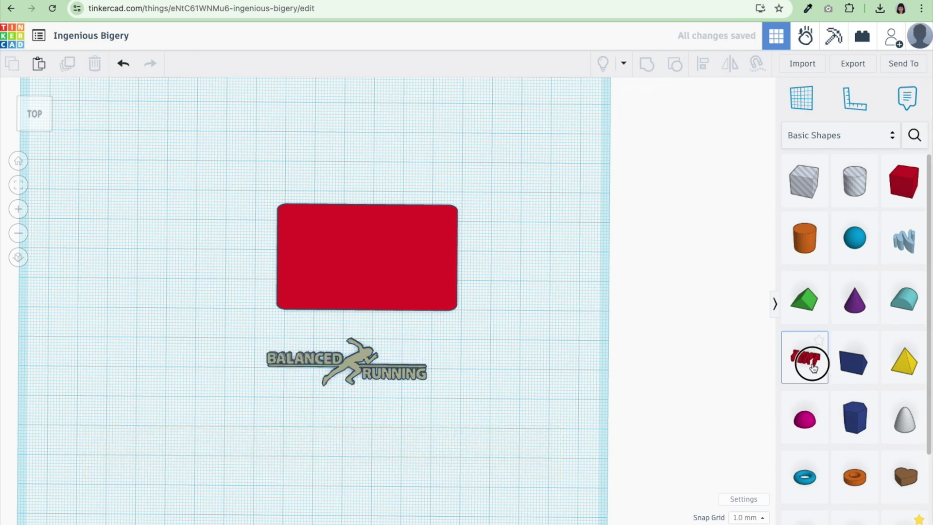
pyautogui.moveTo(810, 361); pyautogui.dragTo(233, 199)
pyautogui.click(709, 202)
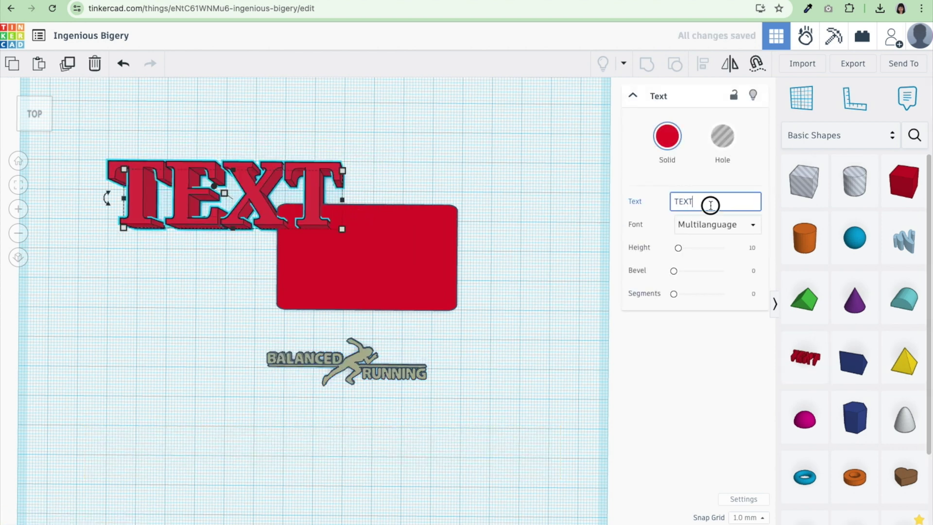
pyautogui.press('BackSpace')
pyautogui.press('BackSpace')
pyautogui.press('BackSpace')
pyautogui.press('BackSpace')
pyautogui.write('DALE')
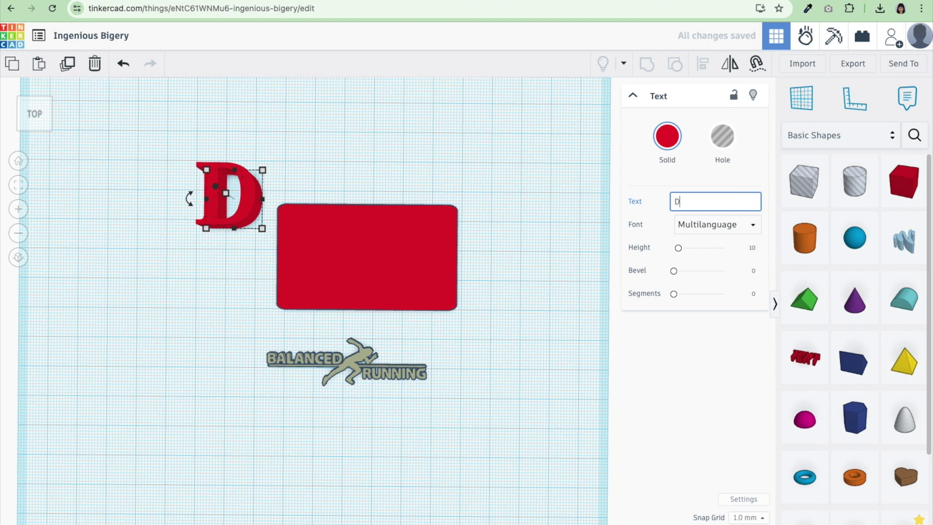
pyautogui.click(694, 211)
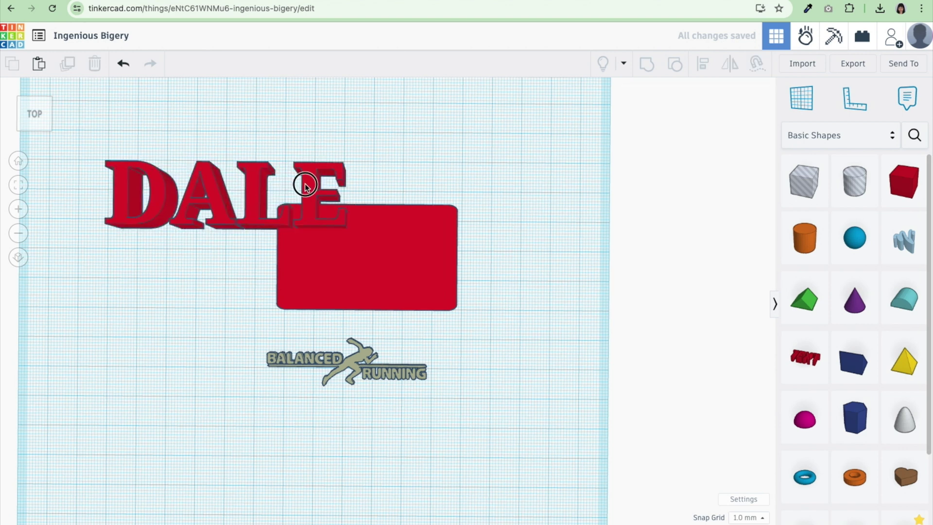
pyautogui.click(712, 226)
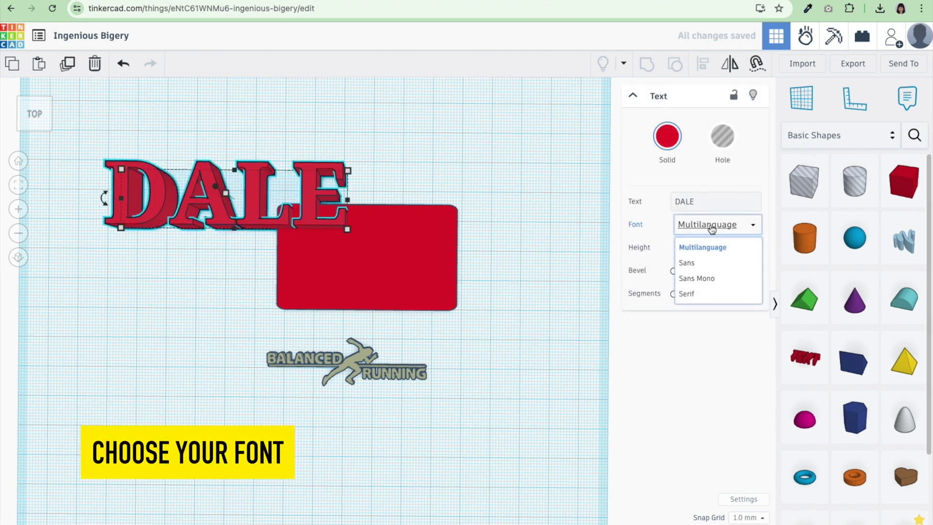
pyautogui.click(700, 278)
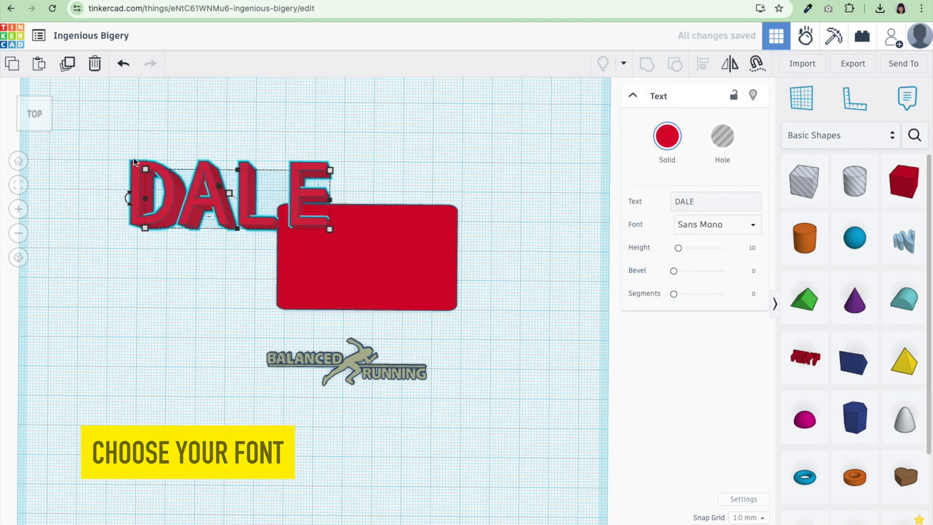
# Shrink DALE proportionally to about 33 mm wide and make it 2.5 mm thick
pyautogui.keyDown('shift'); pyautogui.moveTo(144, 173); pyautogui.dragTo(230, 221); pyautogui.keyUp('shift')
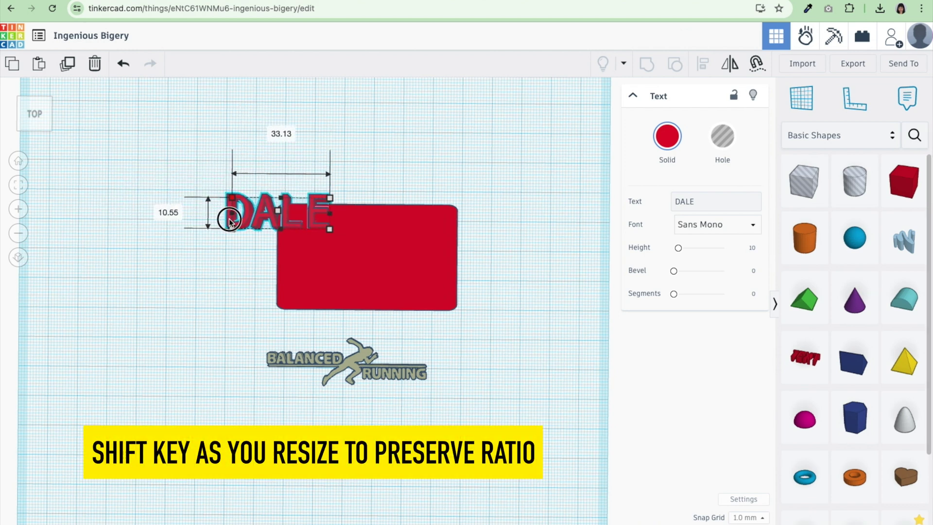
pyautogui.keyDown('shift'); pyautogui.moveTo(230, 222); pyautogui.dragTo(228, 227); pyautogui.keyUp('shift')
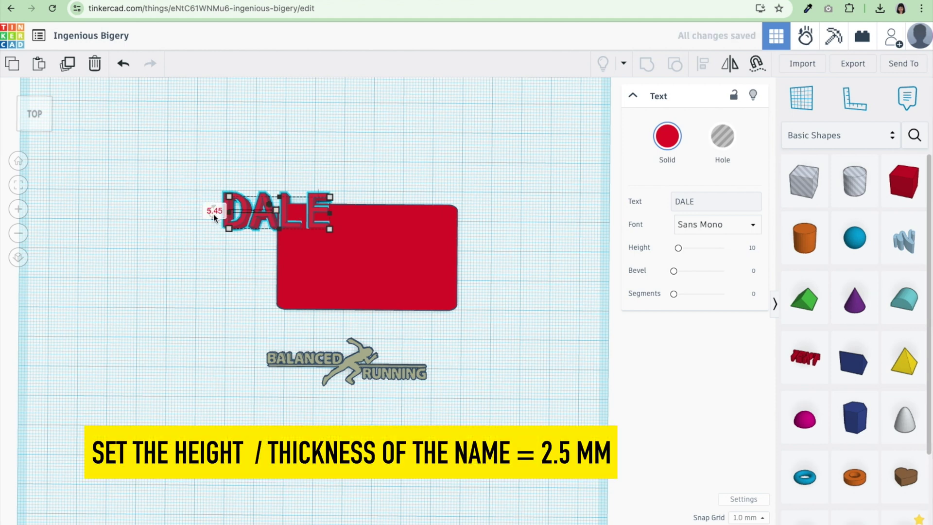
pyautogui.click(215, 210)
pyautogui.write('2')
pyautogui.press('Return')
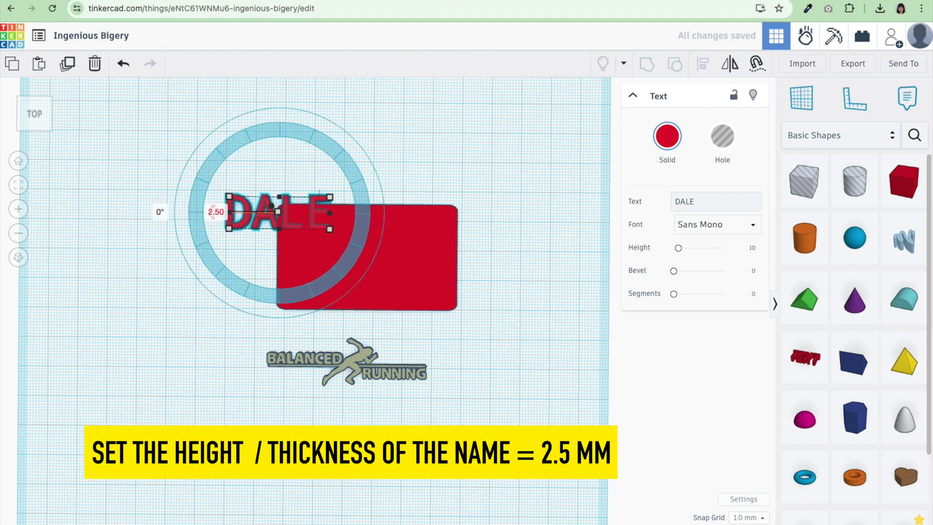
# Move DALE onto the top of the red plate with the logo below it
pyautogui.click(447, 130)
pyautogui.moveTo(230, 225); pyautogui.dragTo(320, 250)
pyautogui.moveTo(355, 361); pyautogui.dragTo(373, 278)
# Select the plate, DALE and logo, and centre them across the plate
pyautogui.click(372, 231)
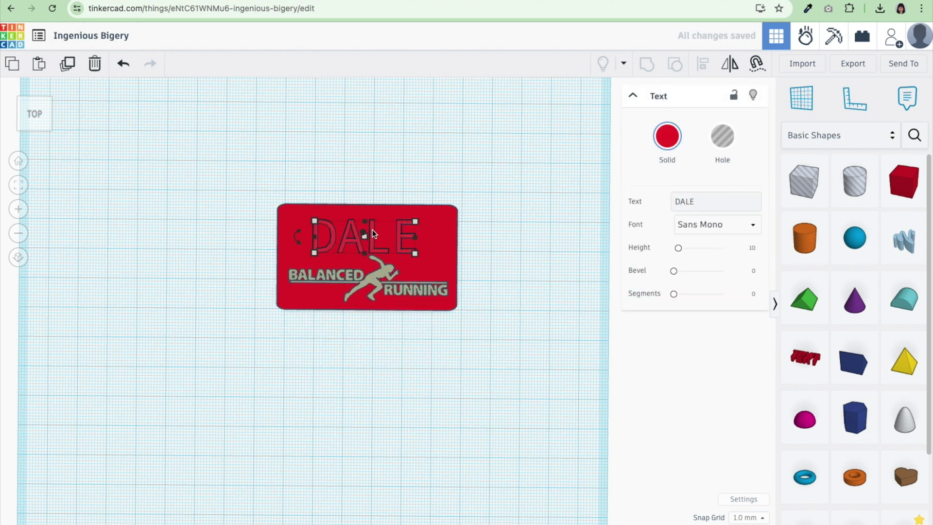
pyautogui.moveTo(483, 372); pyautogui.dragTo(225, 189)
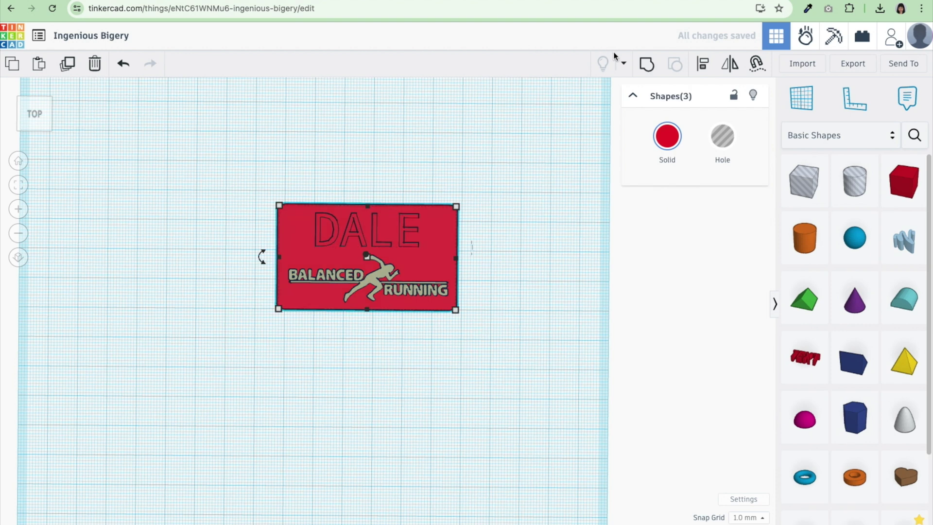
pyautogui.click(704, 69)
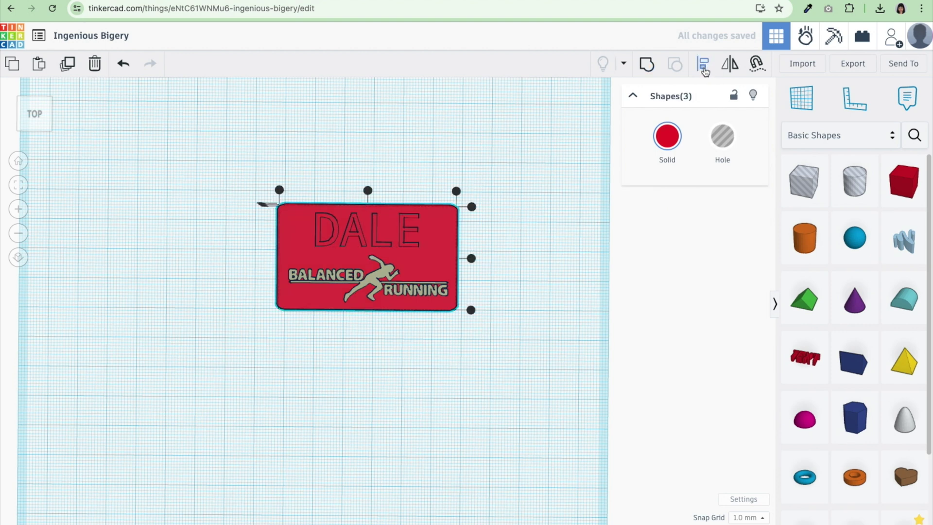
pyautogui.click(368, 190)
# Group the three shapes into one and export the group as an STL file
pyautogui.moveTo(560, 287); pyautogui.dragTo(599, 69, button='right')
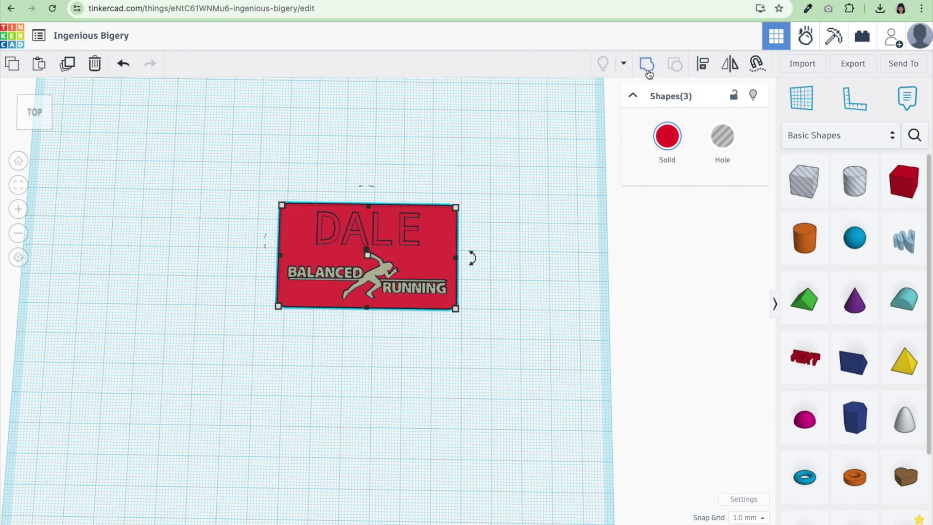
pyautogui.click(647, 65)
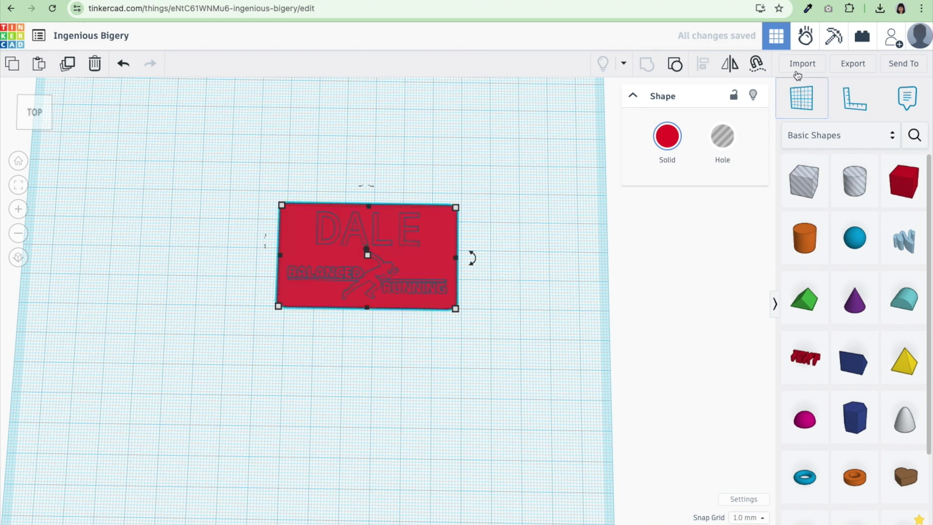
pyautogui.click(854, 64)
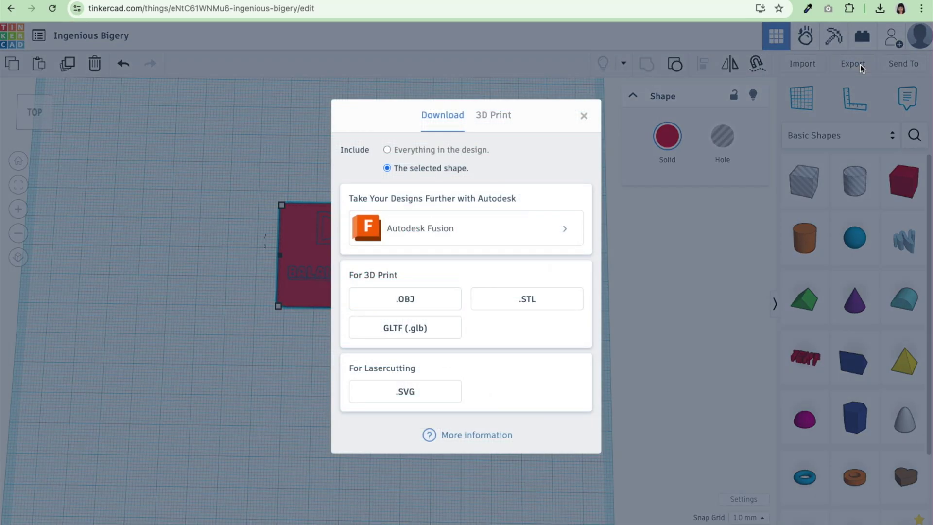
pyautogui.click(537, 298)
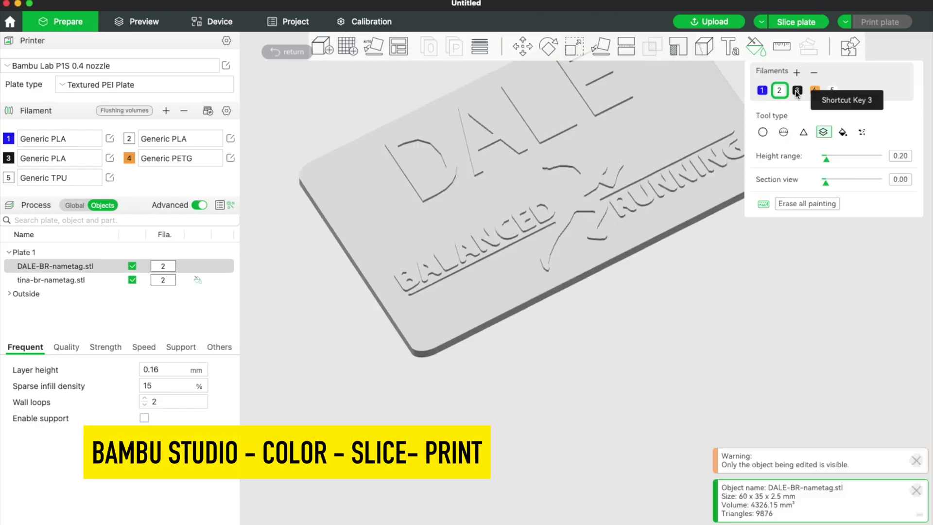
# Paint the raised lettering black with filament 3 by height, slice the plate, and open the print job dialog
pyautogui.click(797, 90)
pyautogui.click(538, 270)
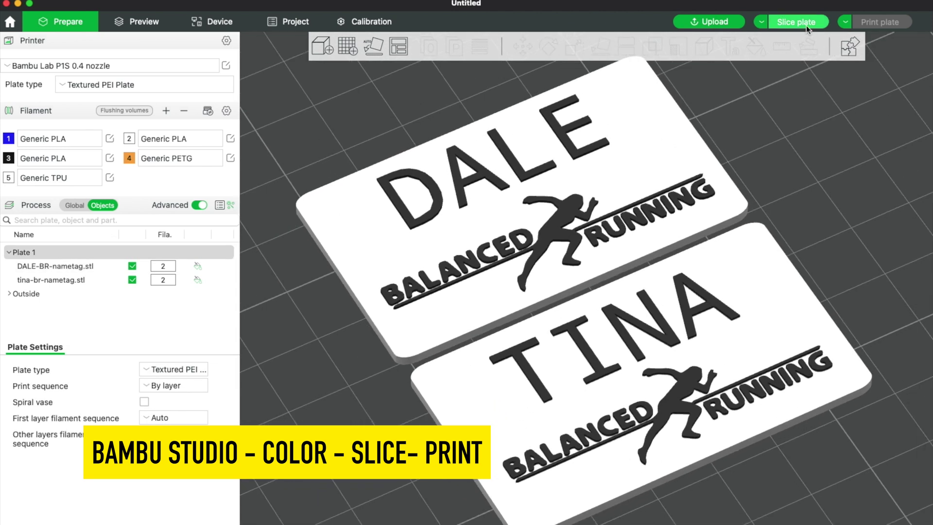
pyautogui.click(807, 29)
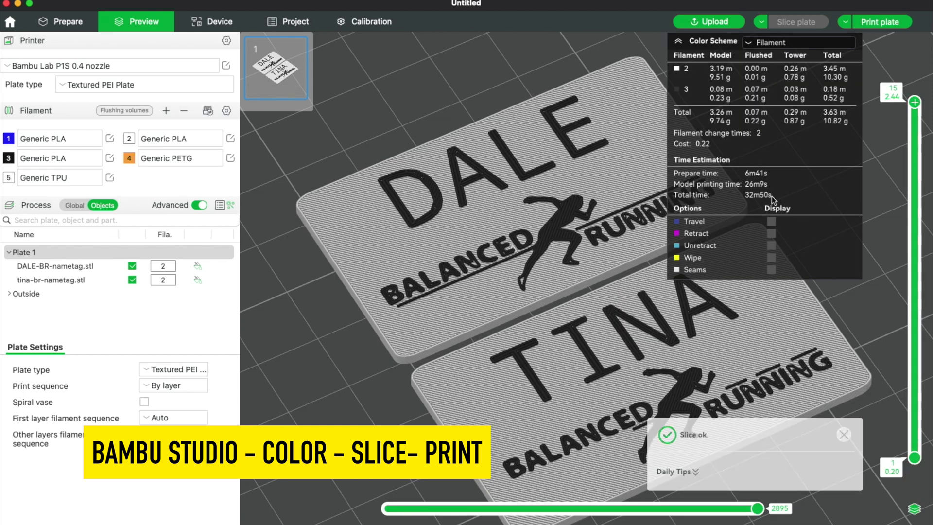
pyautogui.click(880, 22)
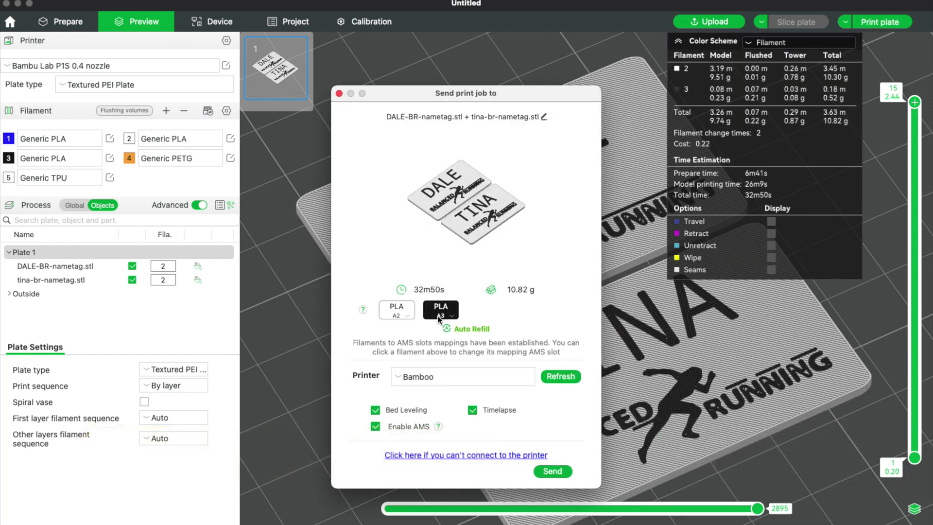